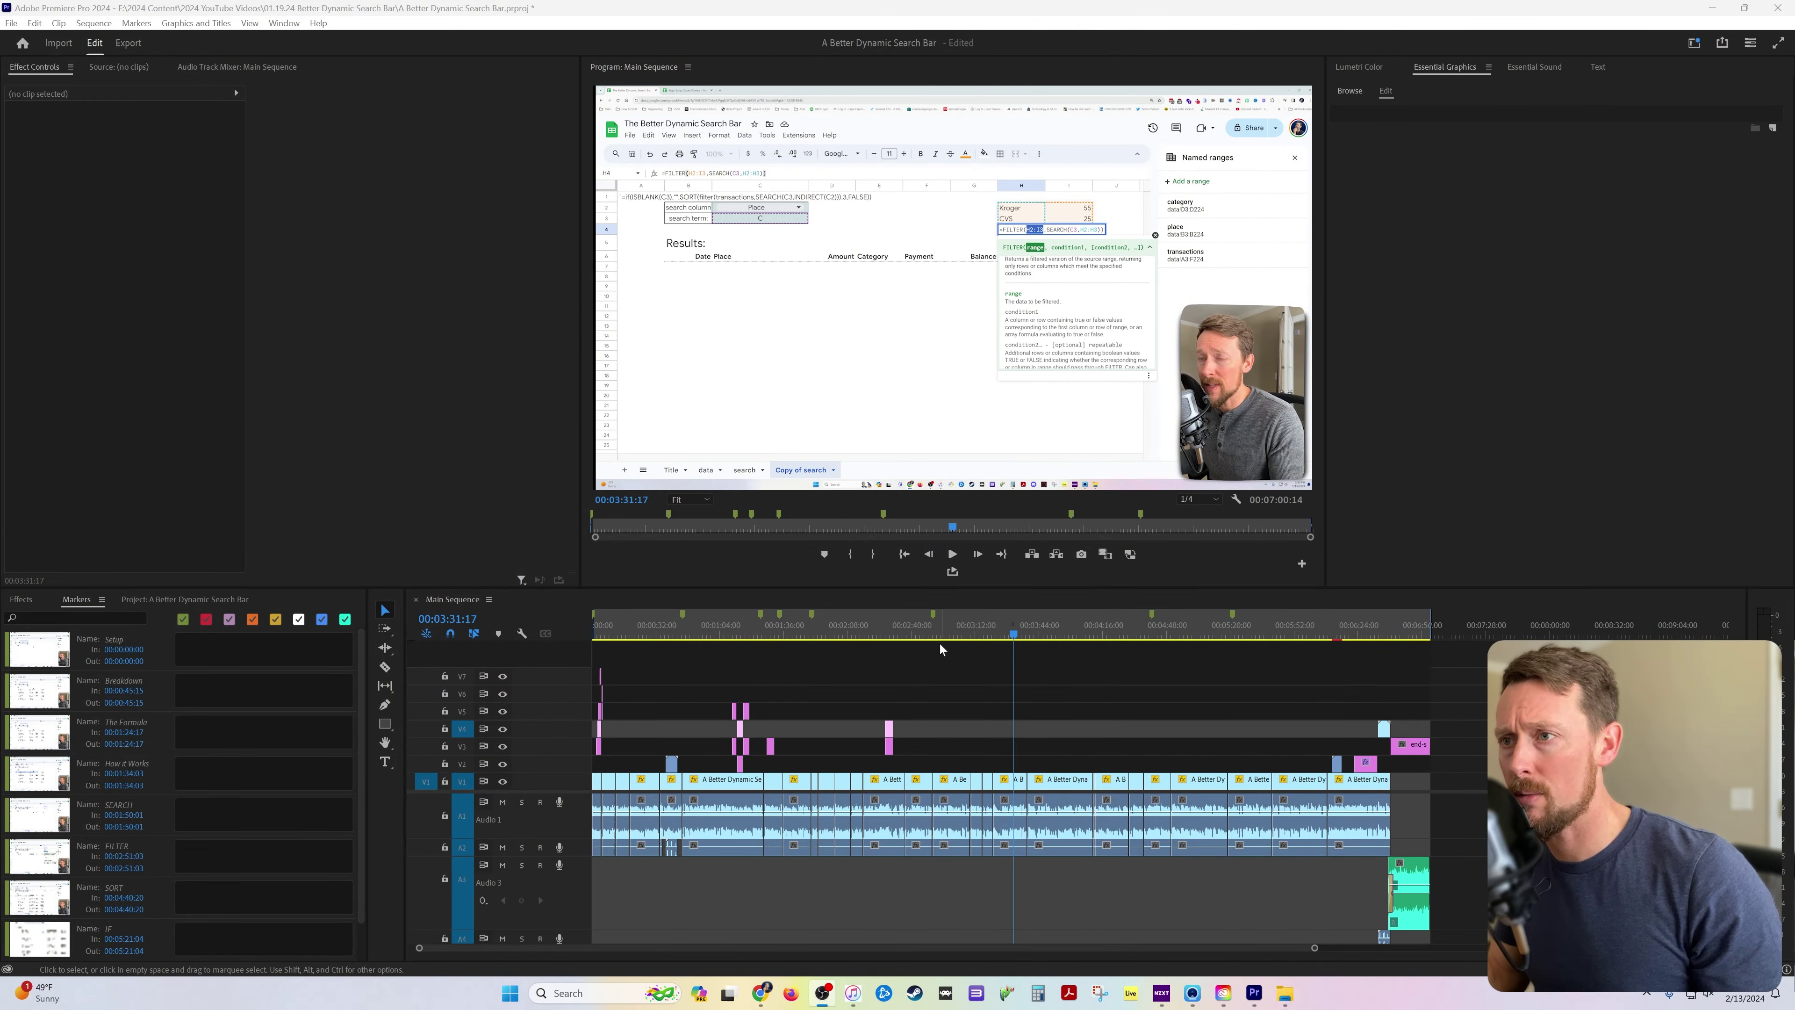
# - Add a sequence marker at about 00:03:57 on the Main Sequence ruler, not on the clip
pyautogui.click(942, 651)
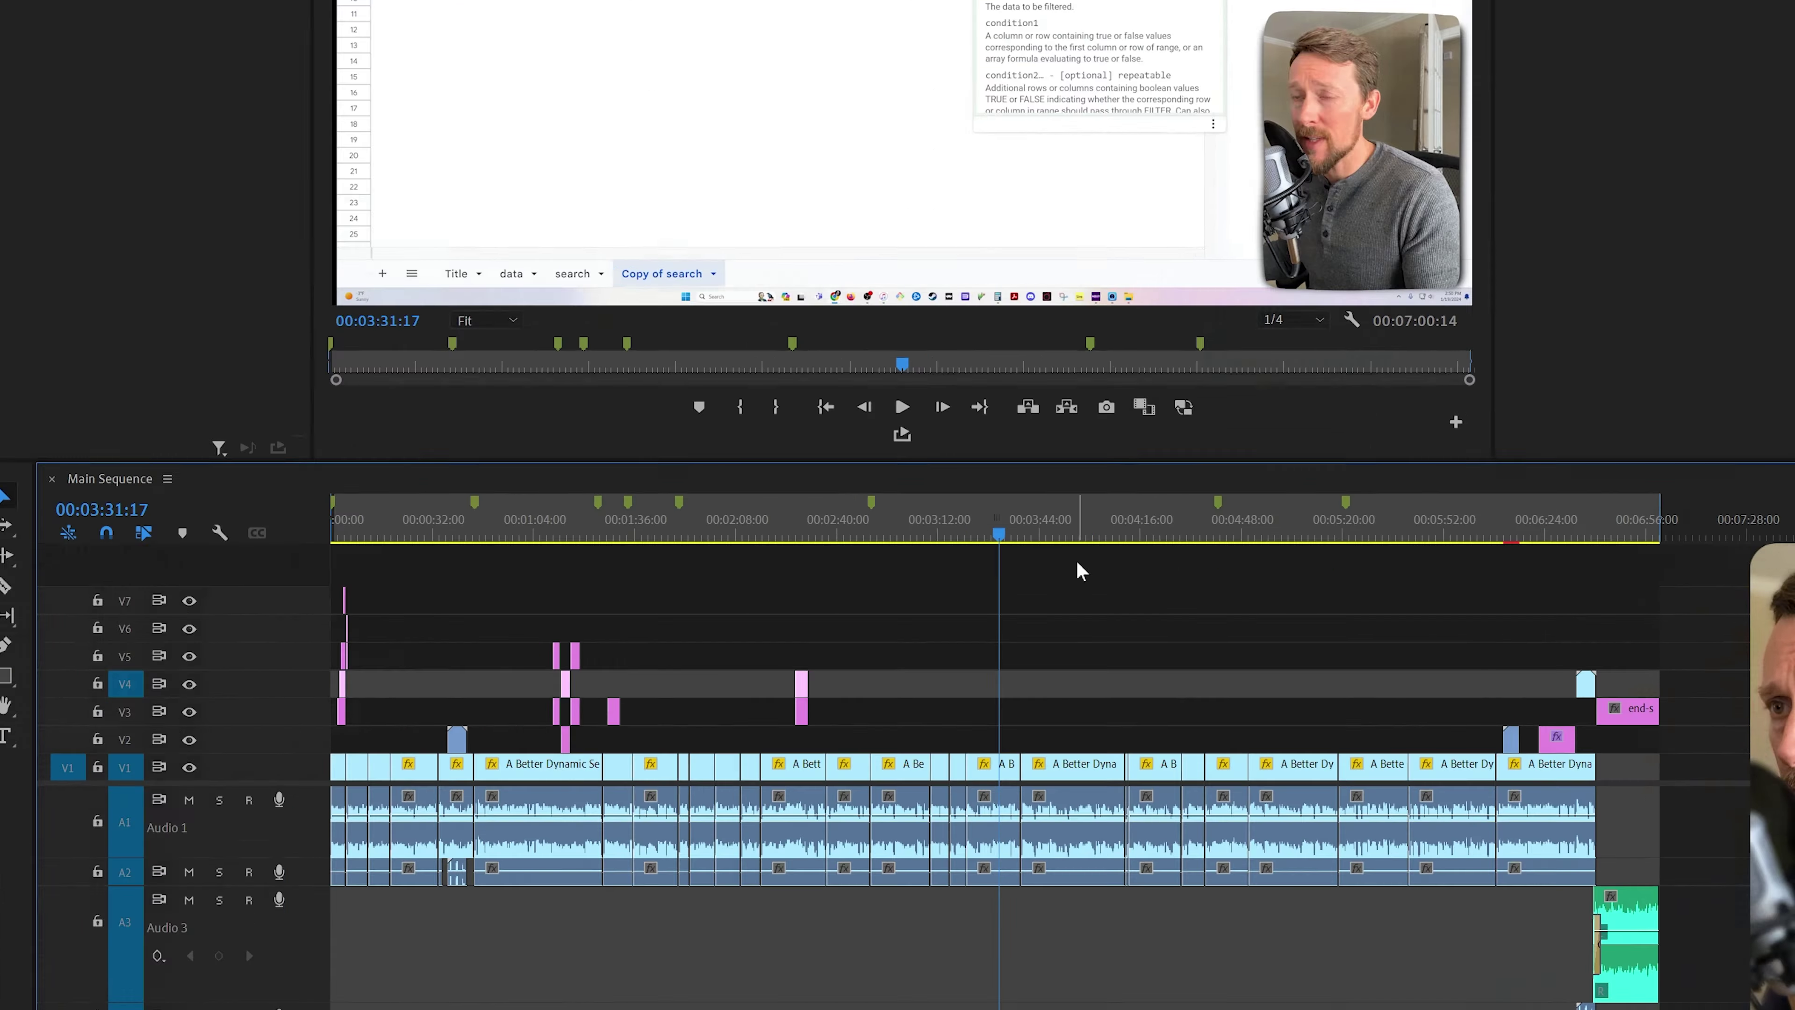
pyautogui.click(1025, 642)
pyautogui.moveTo(980, 175); pyautogui.dragTo(1152, 163)
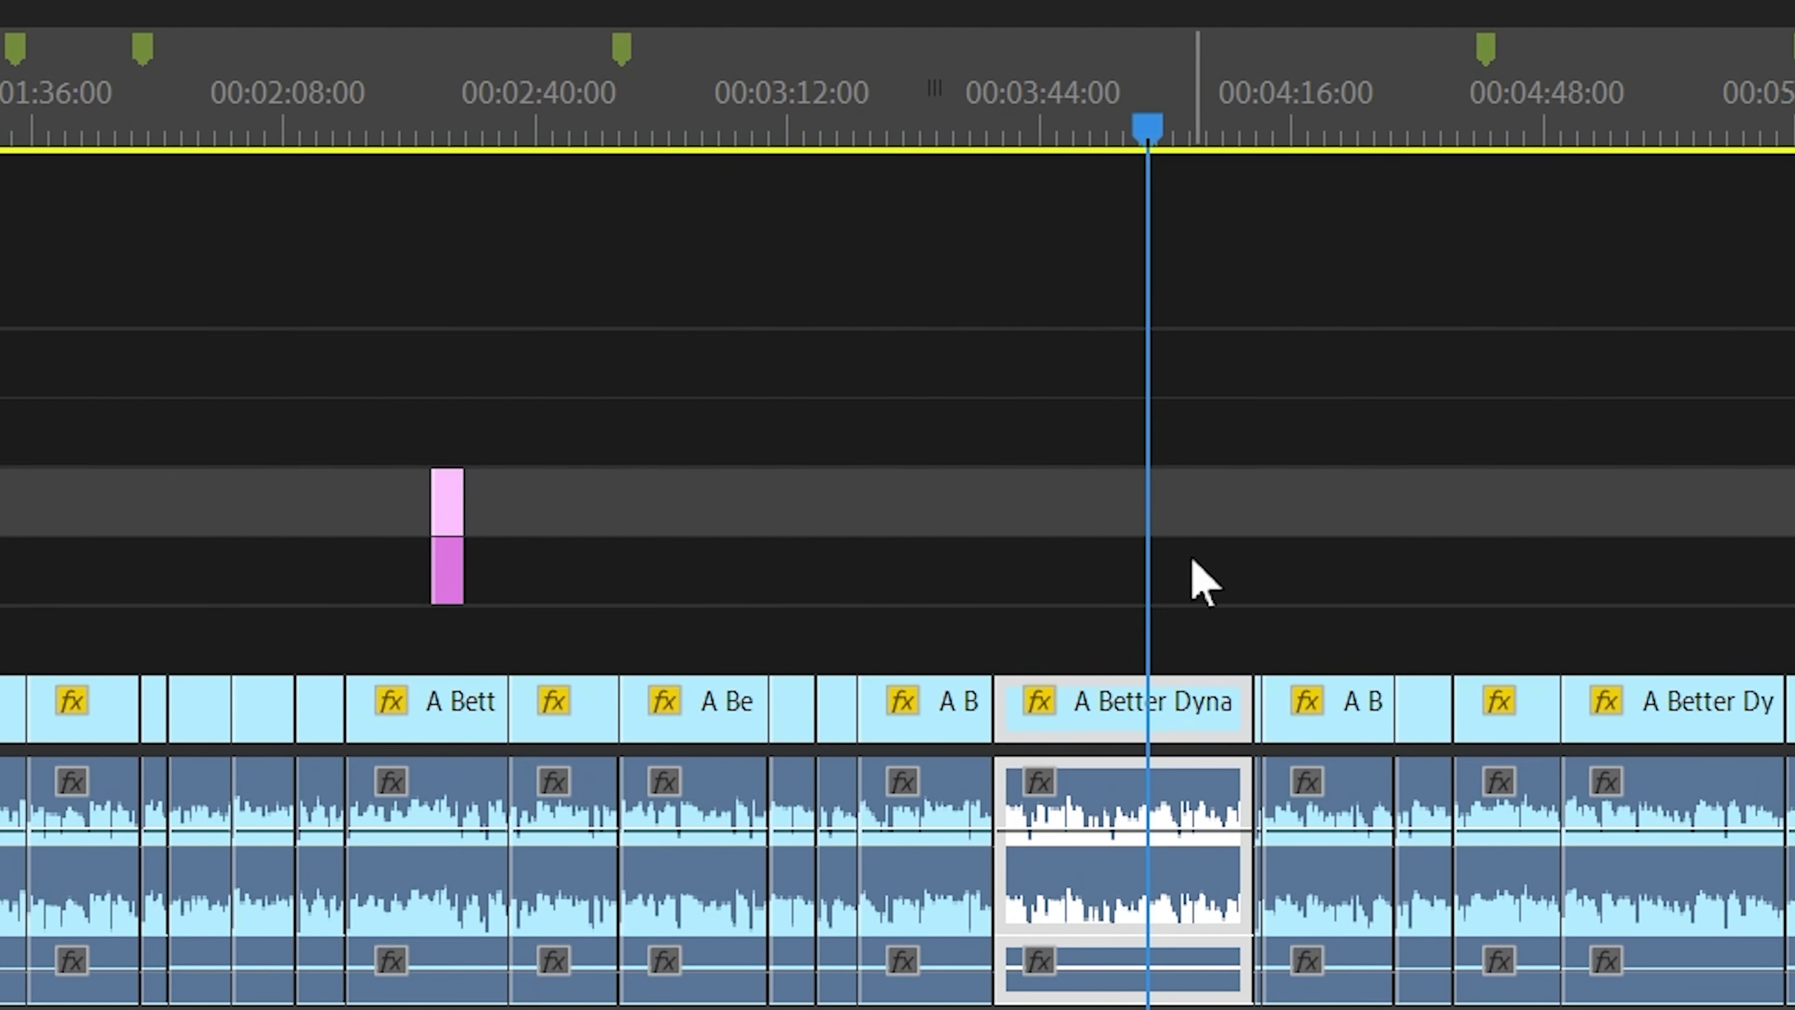
pyautogui.press('m')
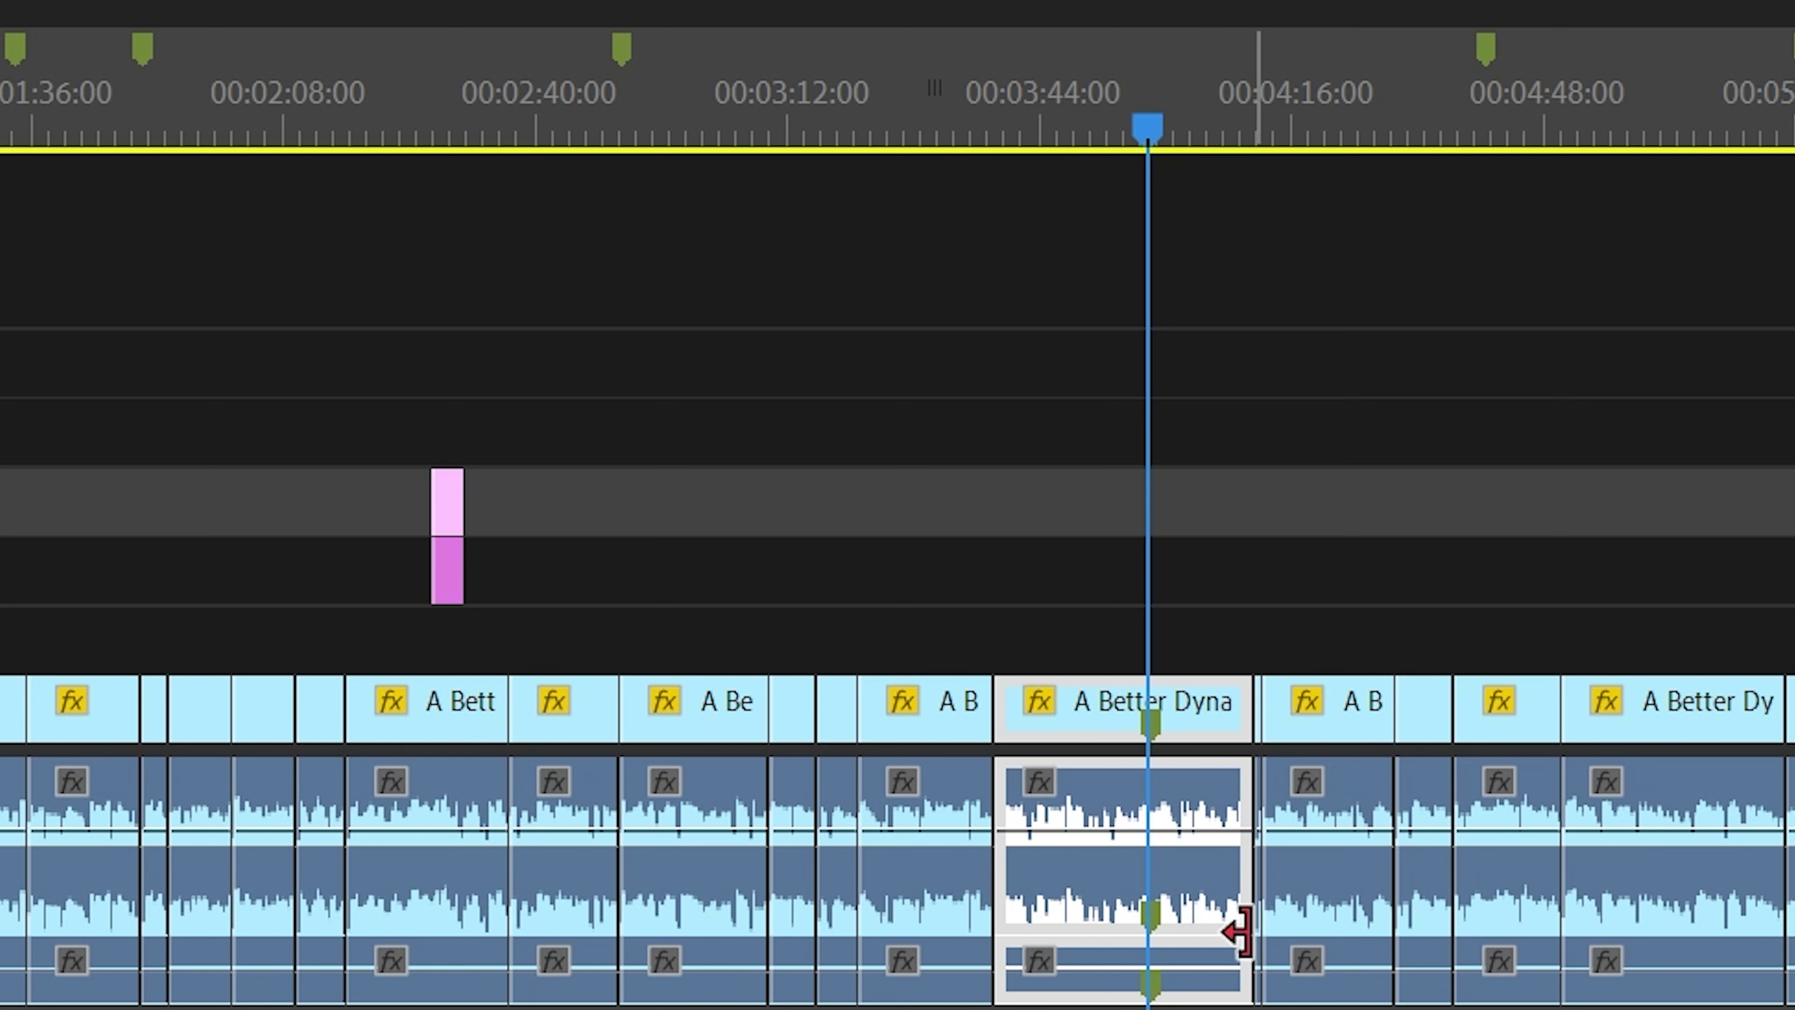
pyautogui.hotkey('ctrl', 'z')
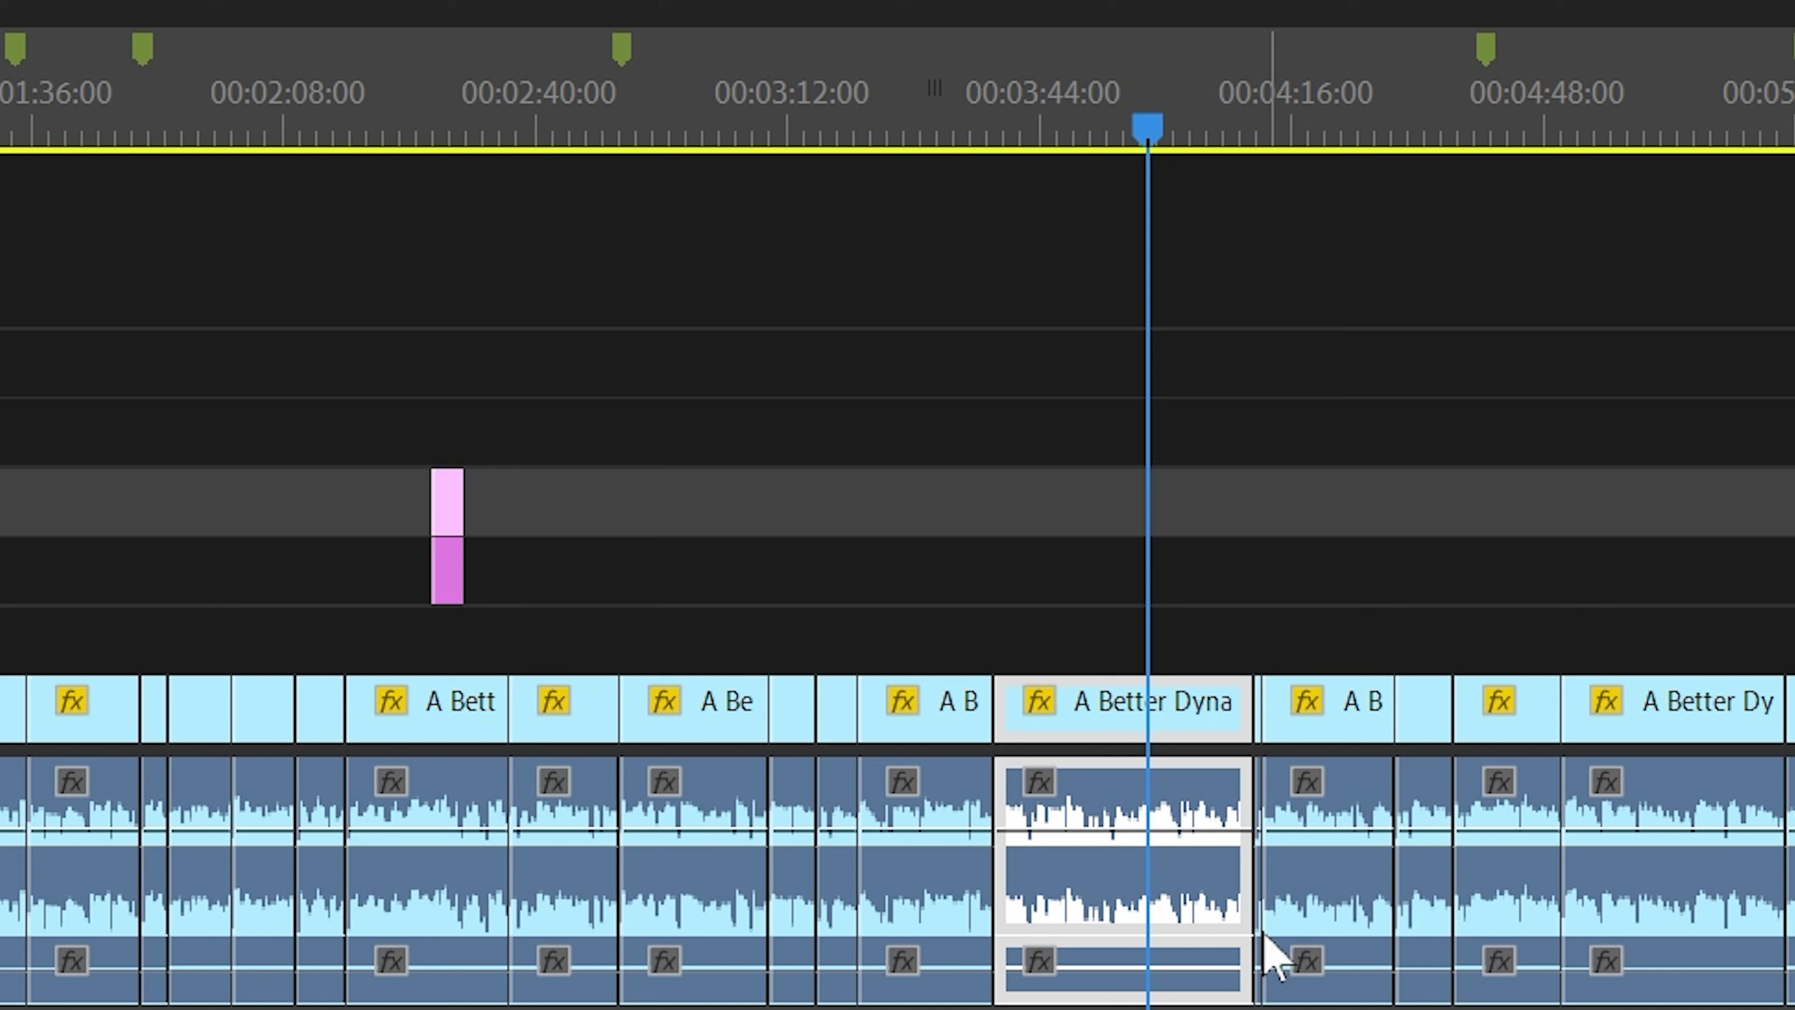
pyautogui.click(1239, 365)
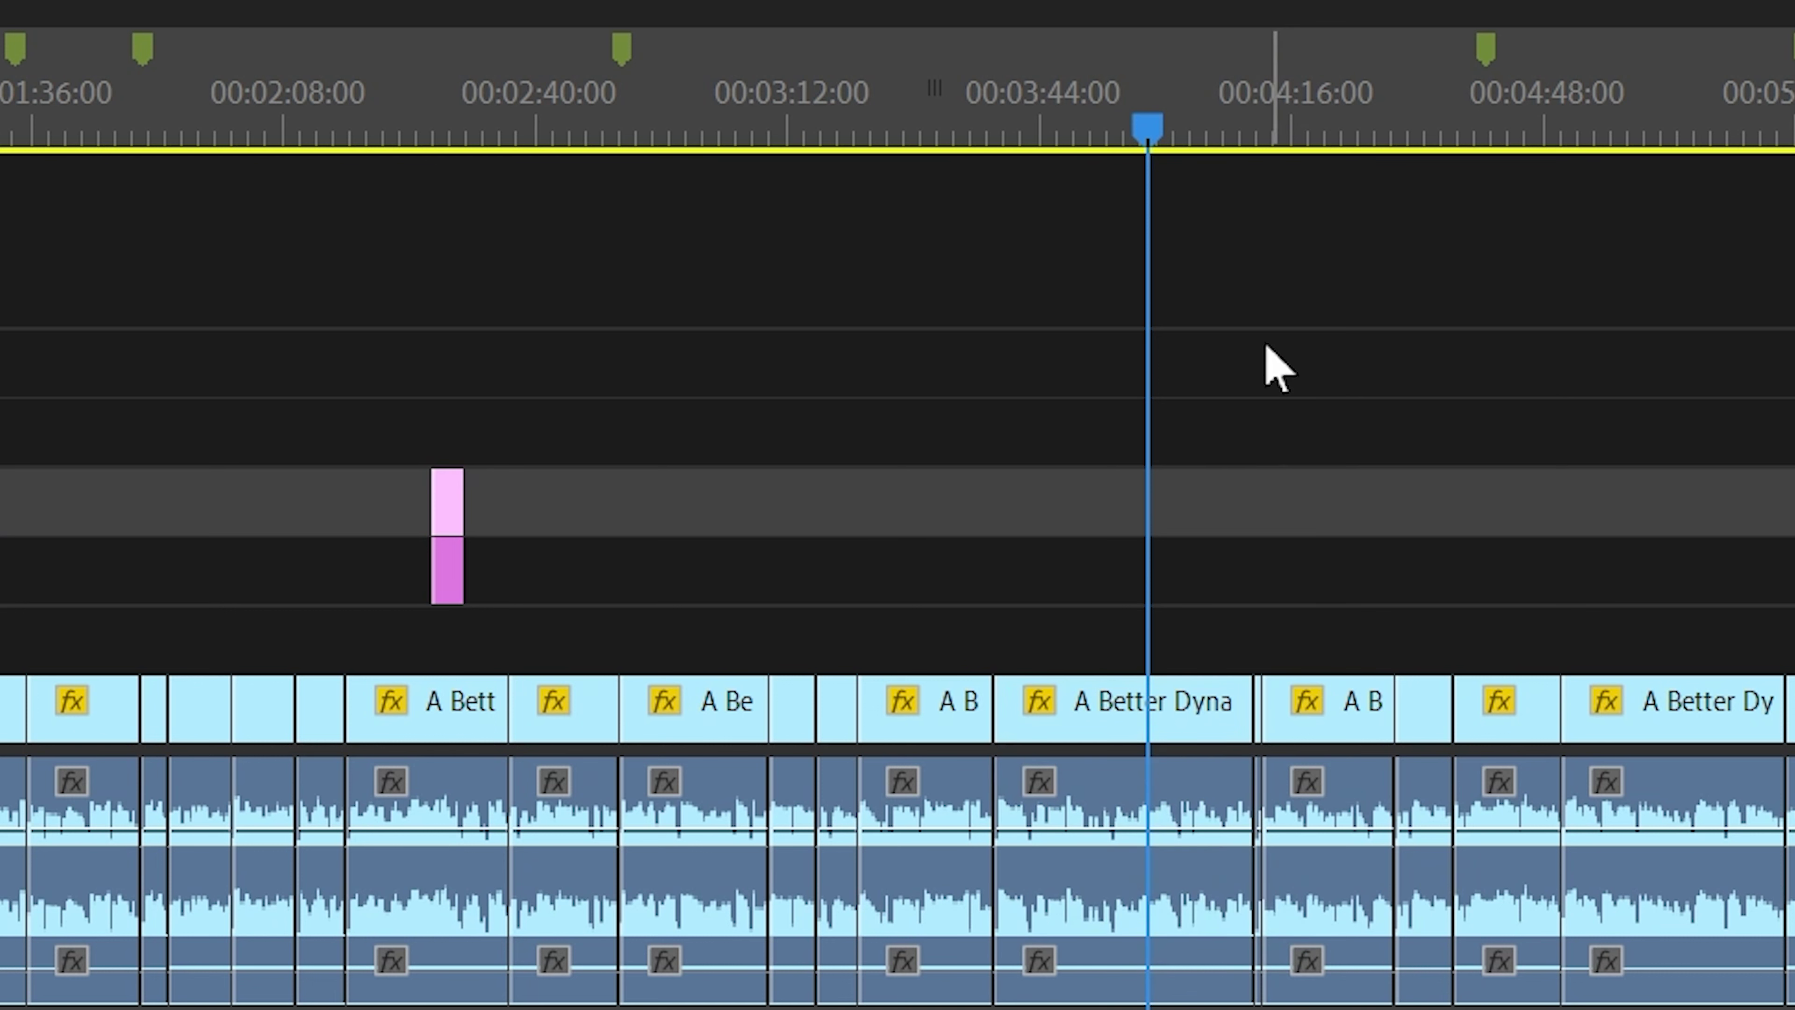
pyautogui.press('m')
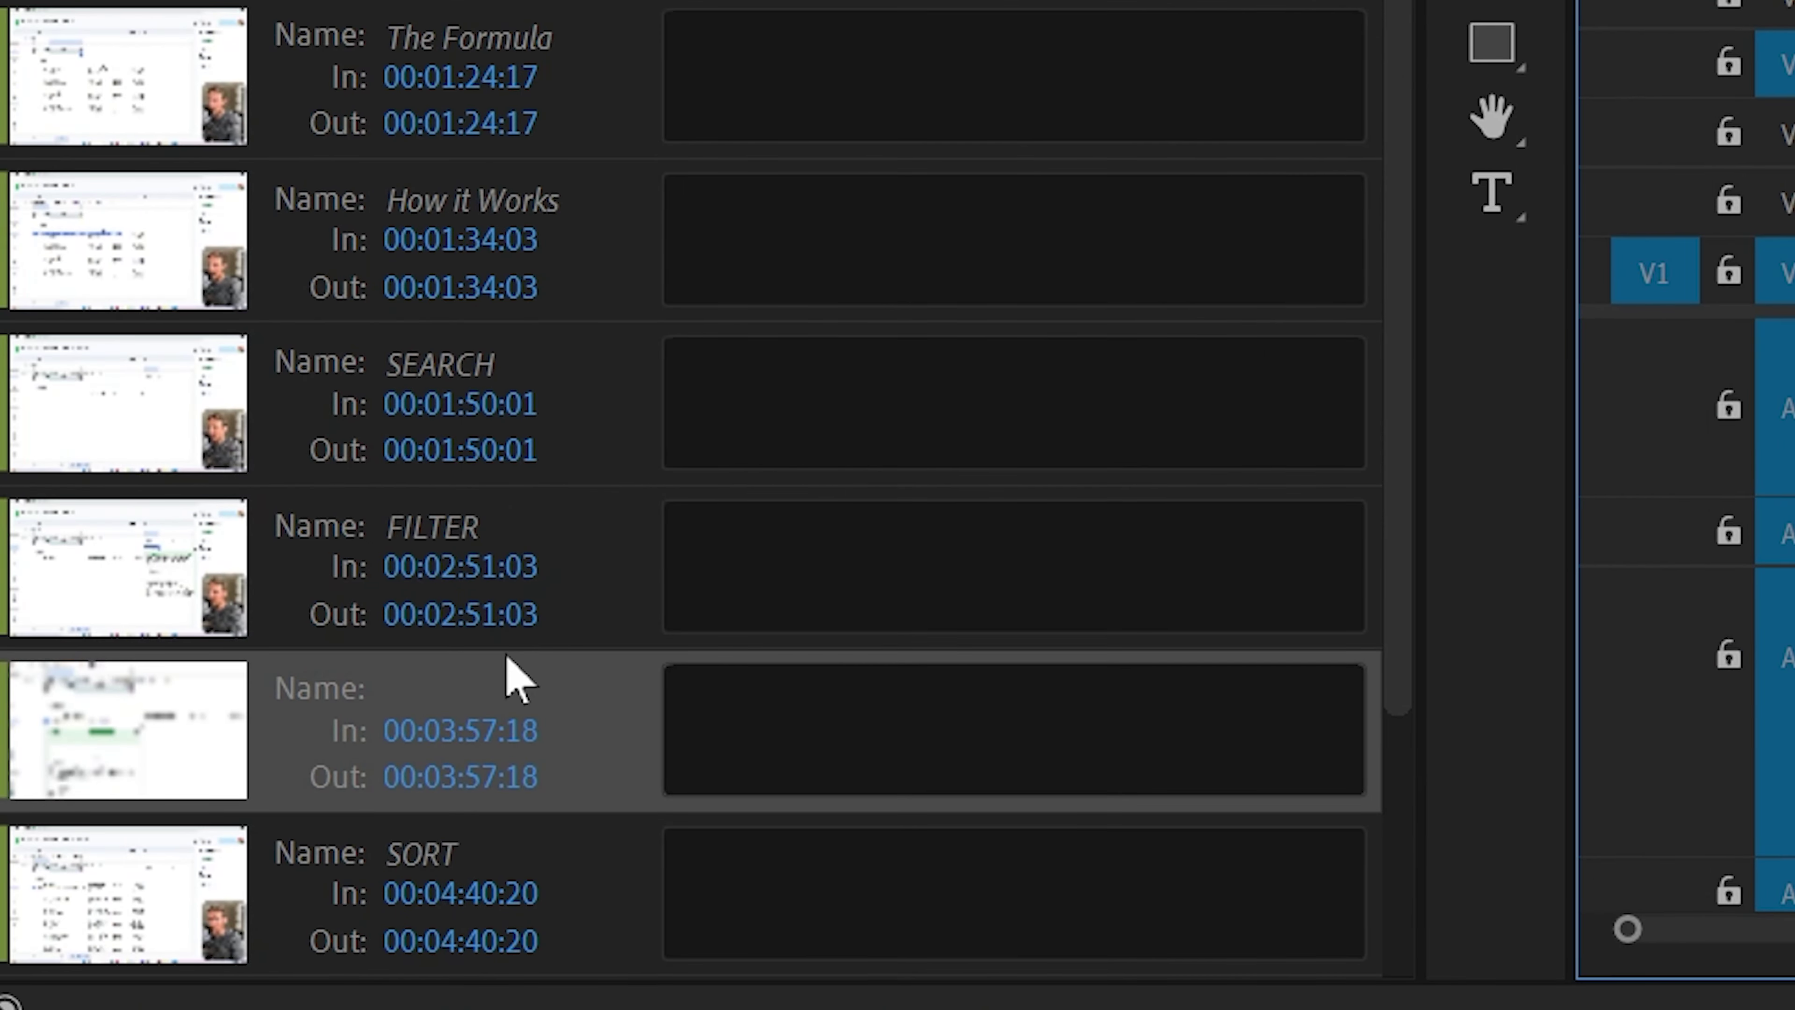
pyautogui.click(455, 672)
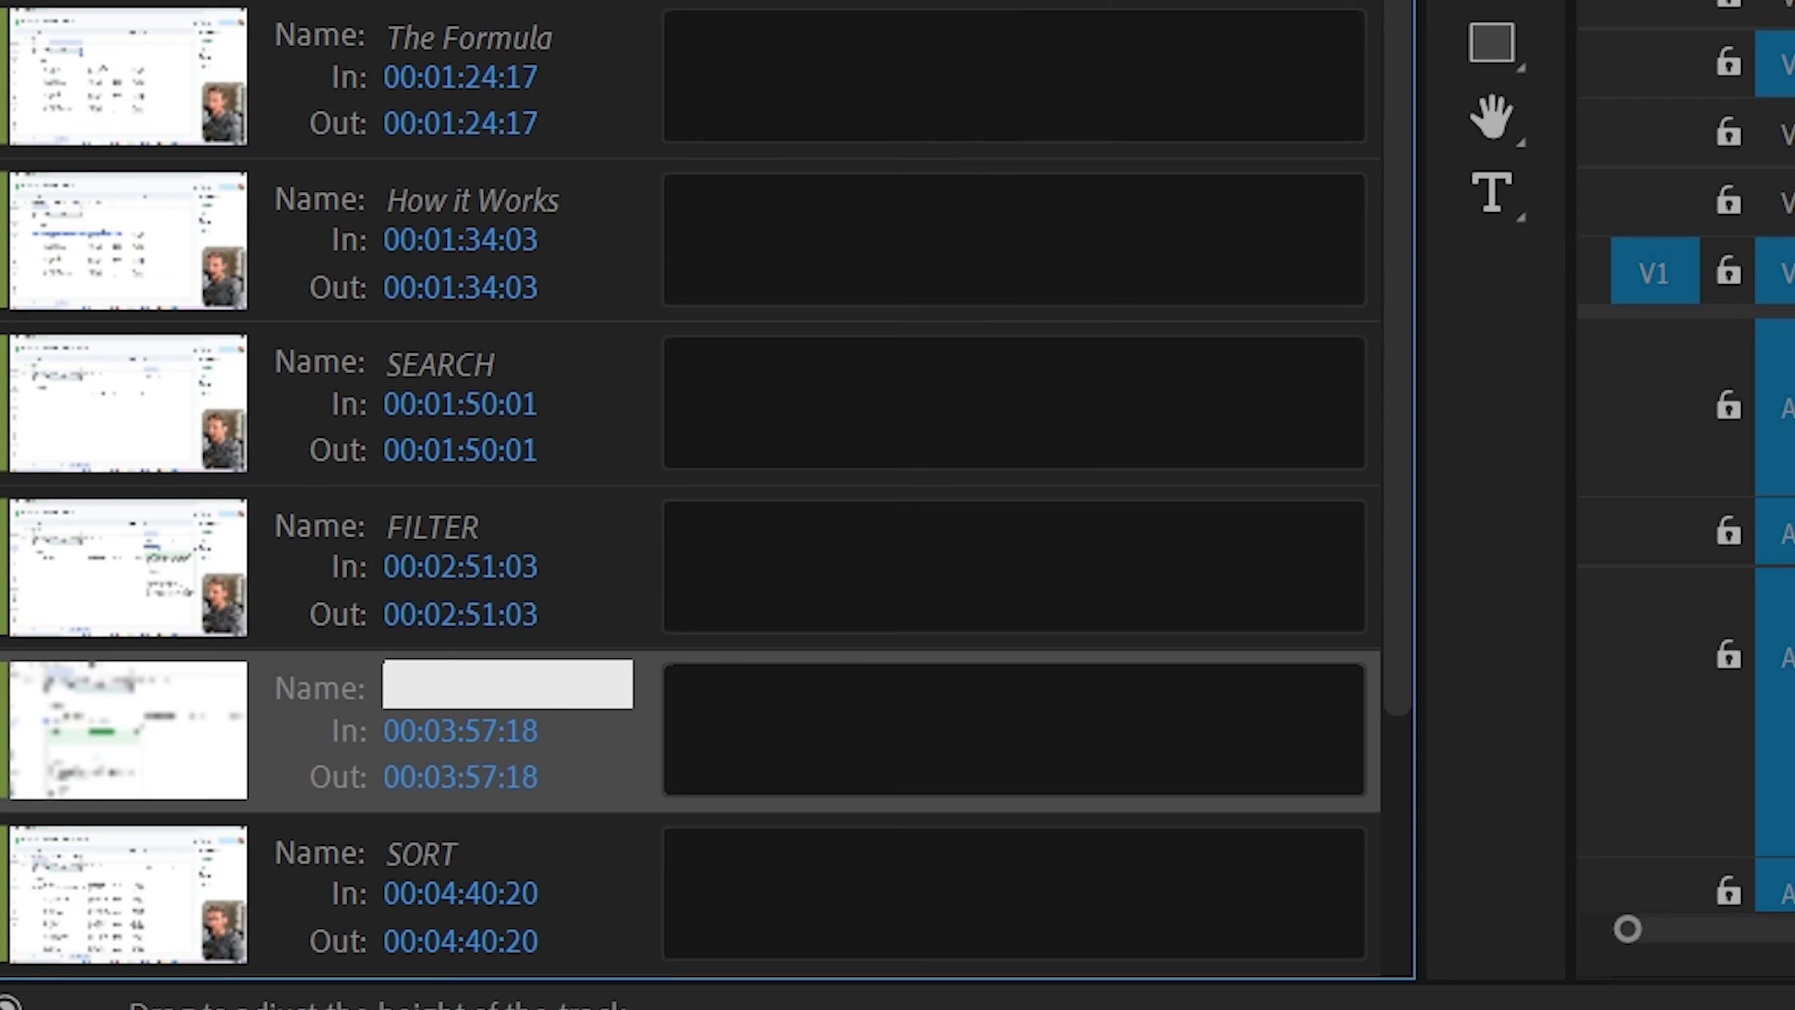
pyautogui.press('Return')
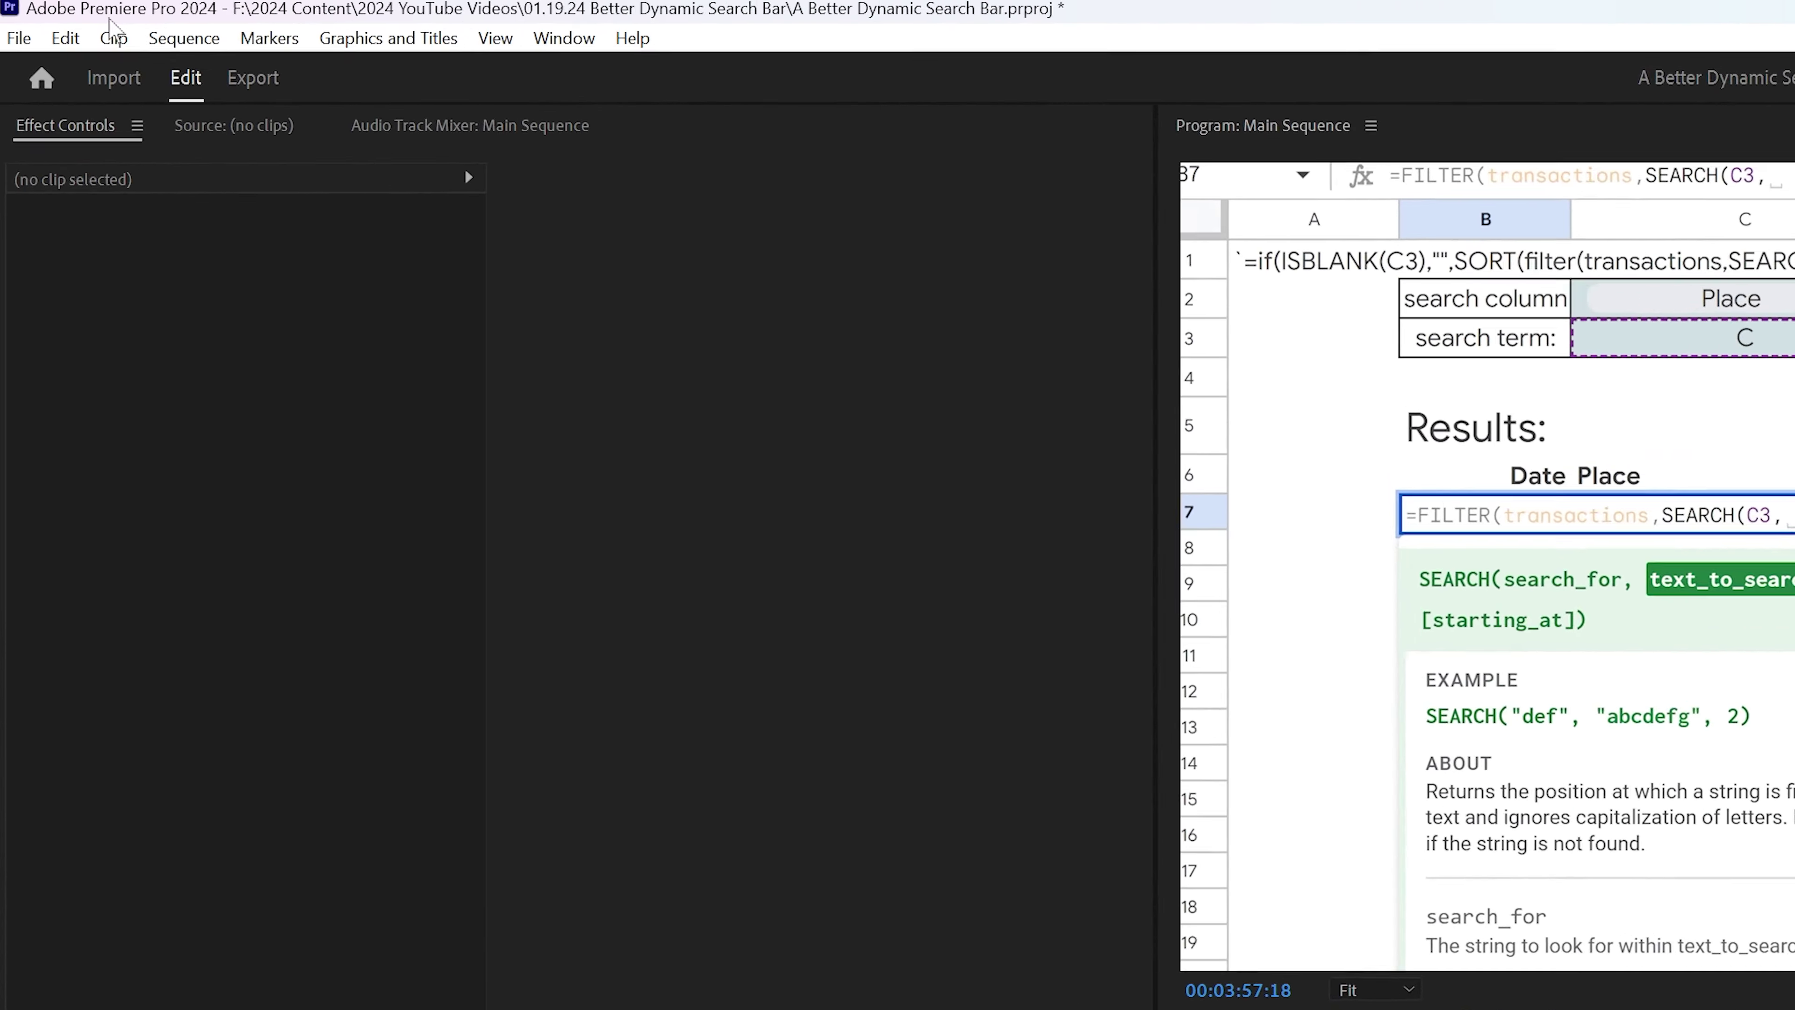
# - Export the sequence markers as a CSV file named Main Sequence
pyautogui.click(11, 22)
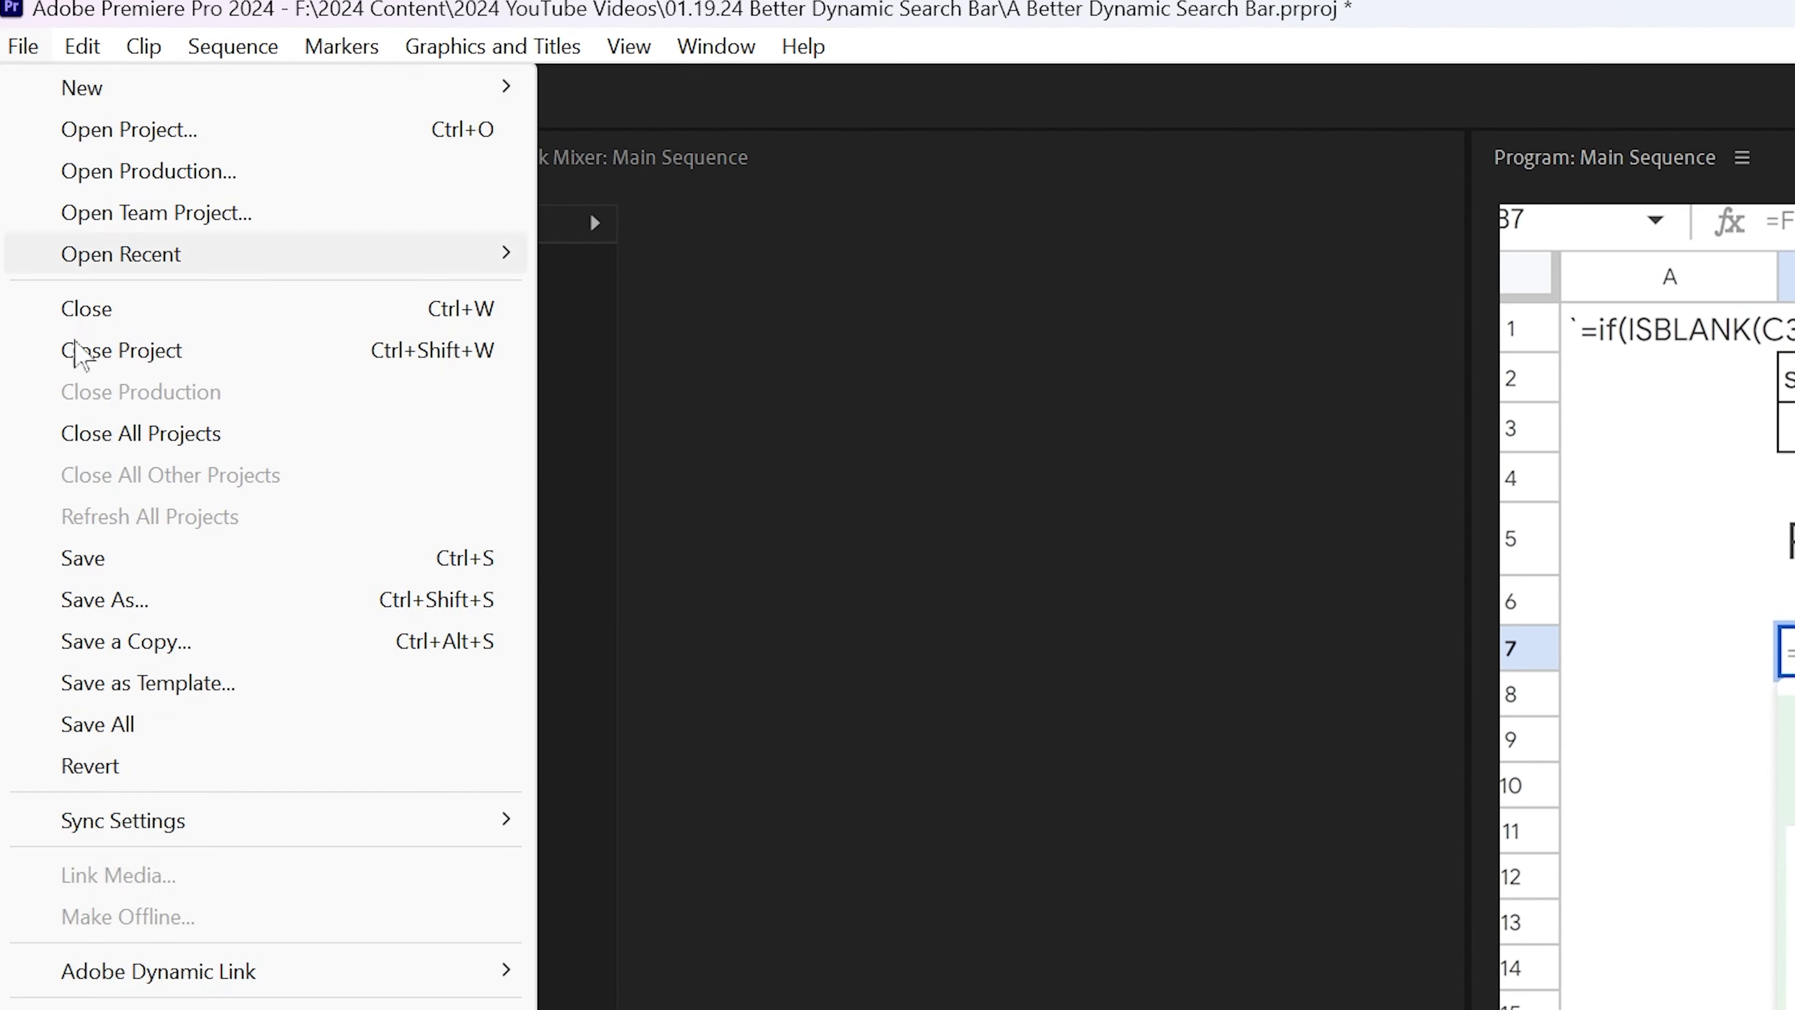
pyautogui.moveTo(188, 589)
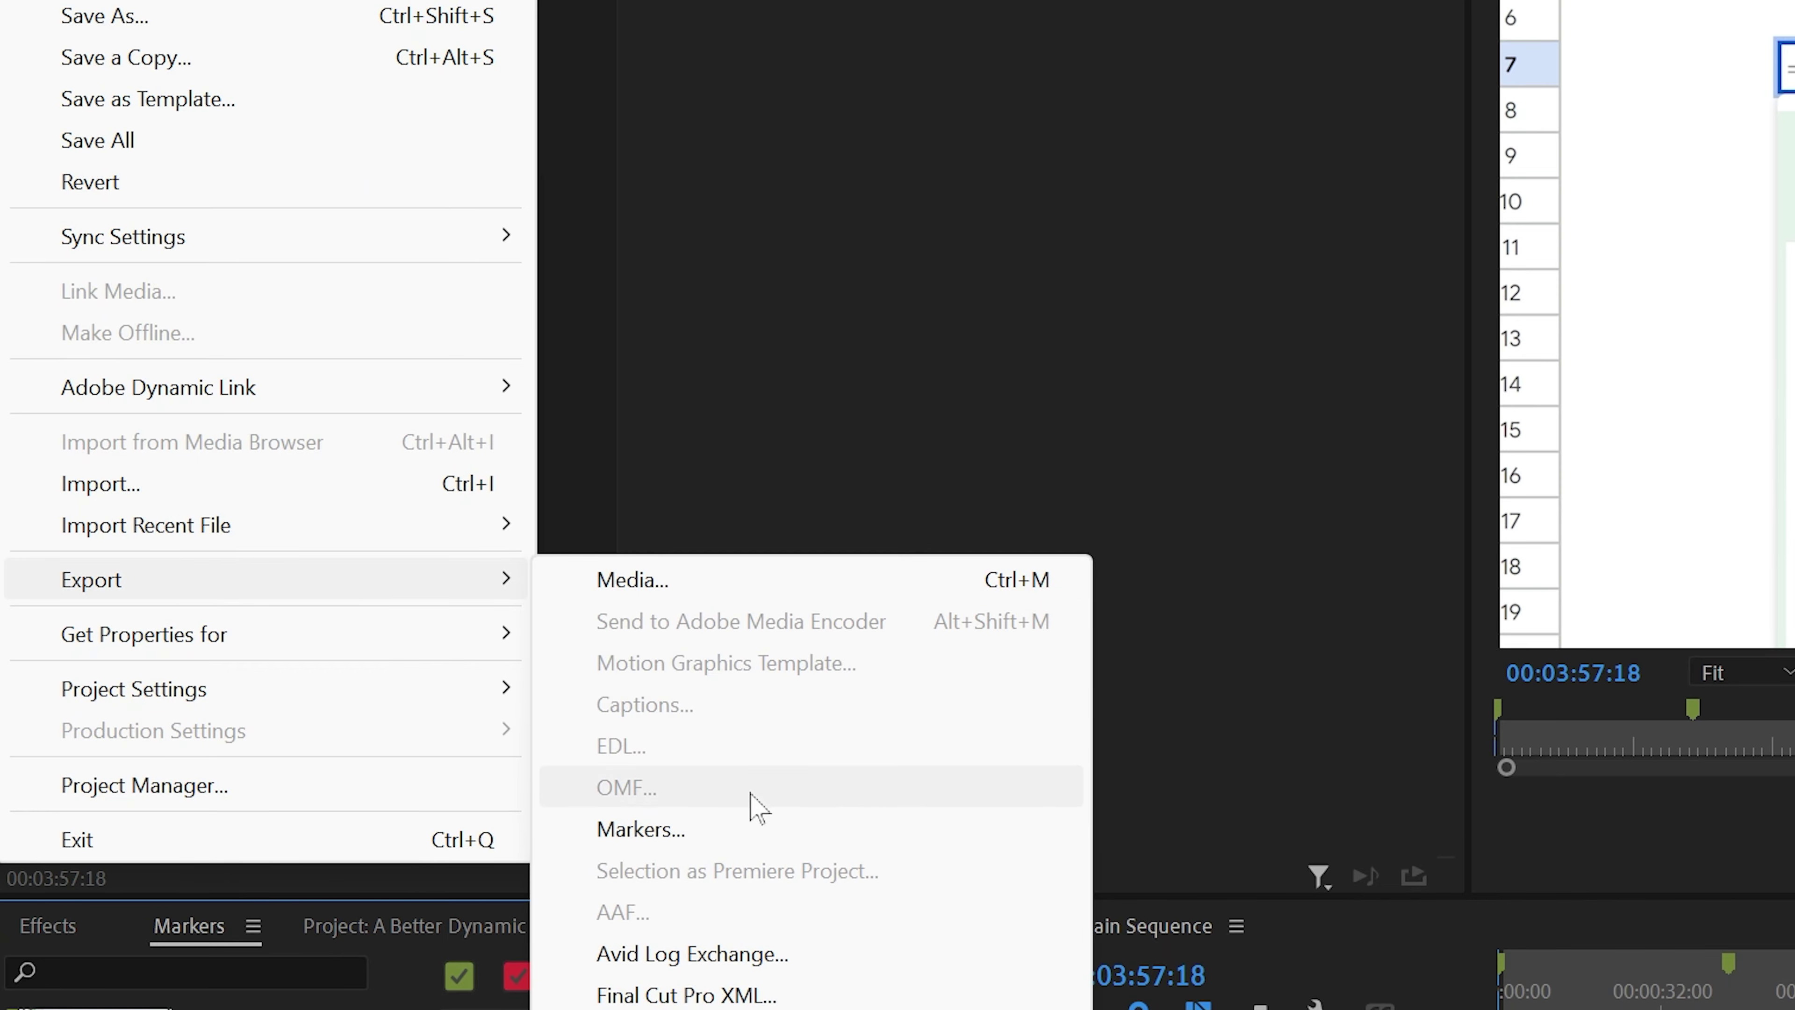
pyautogui.click(755, 829)
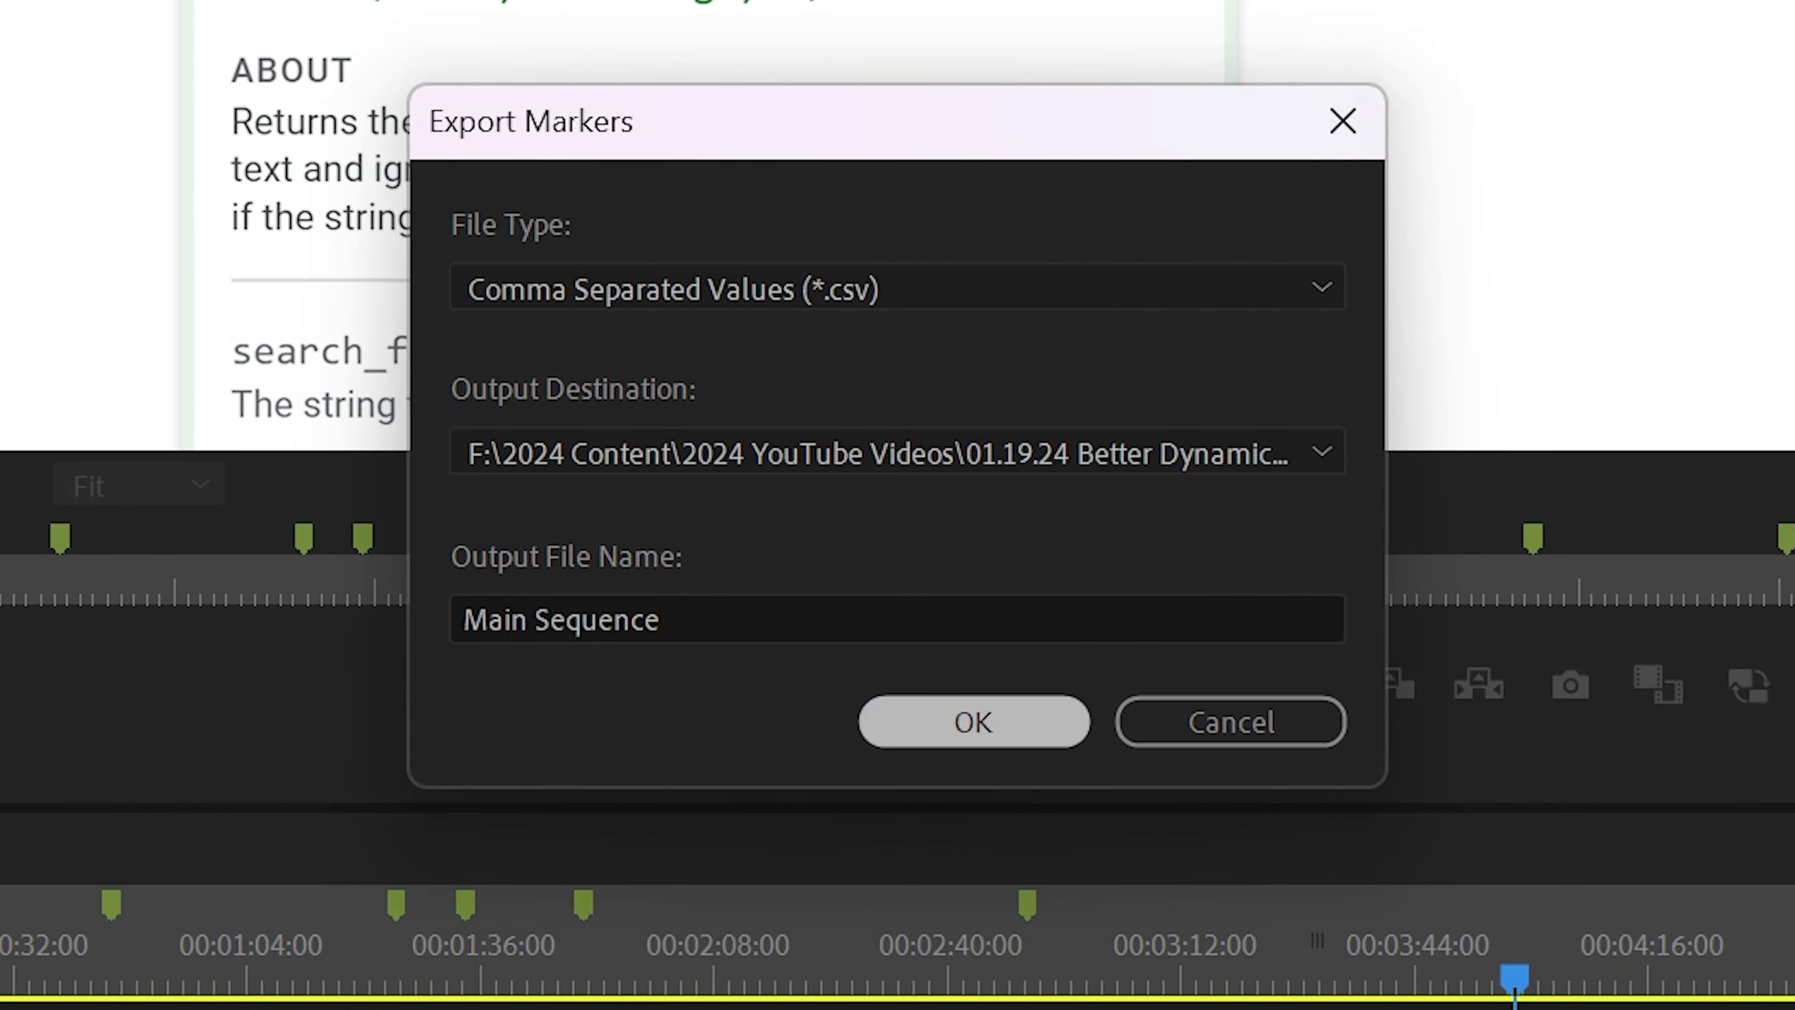
pyautogui.press('Return')
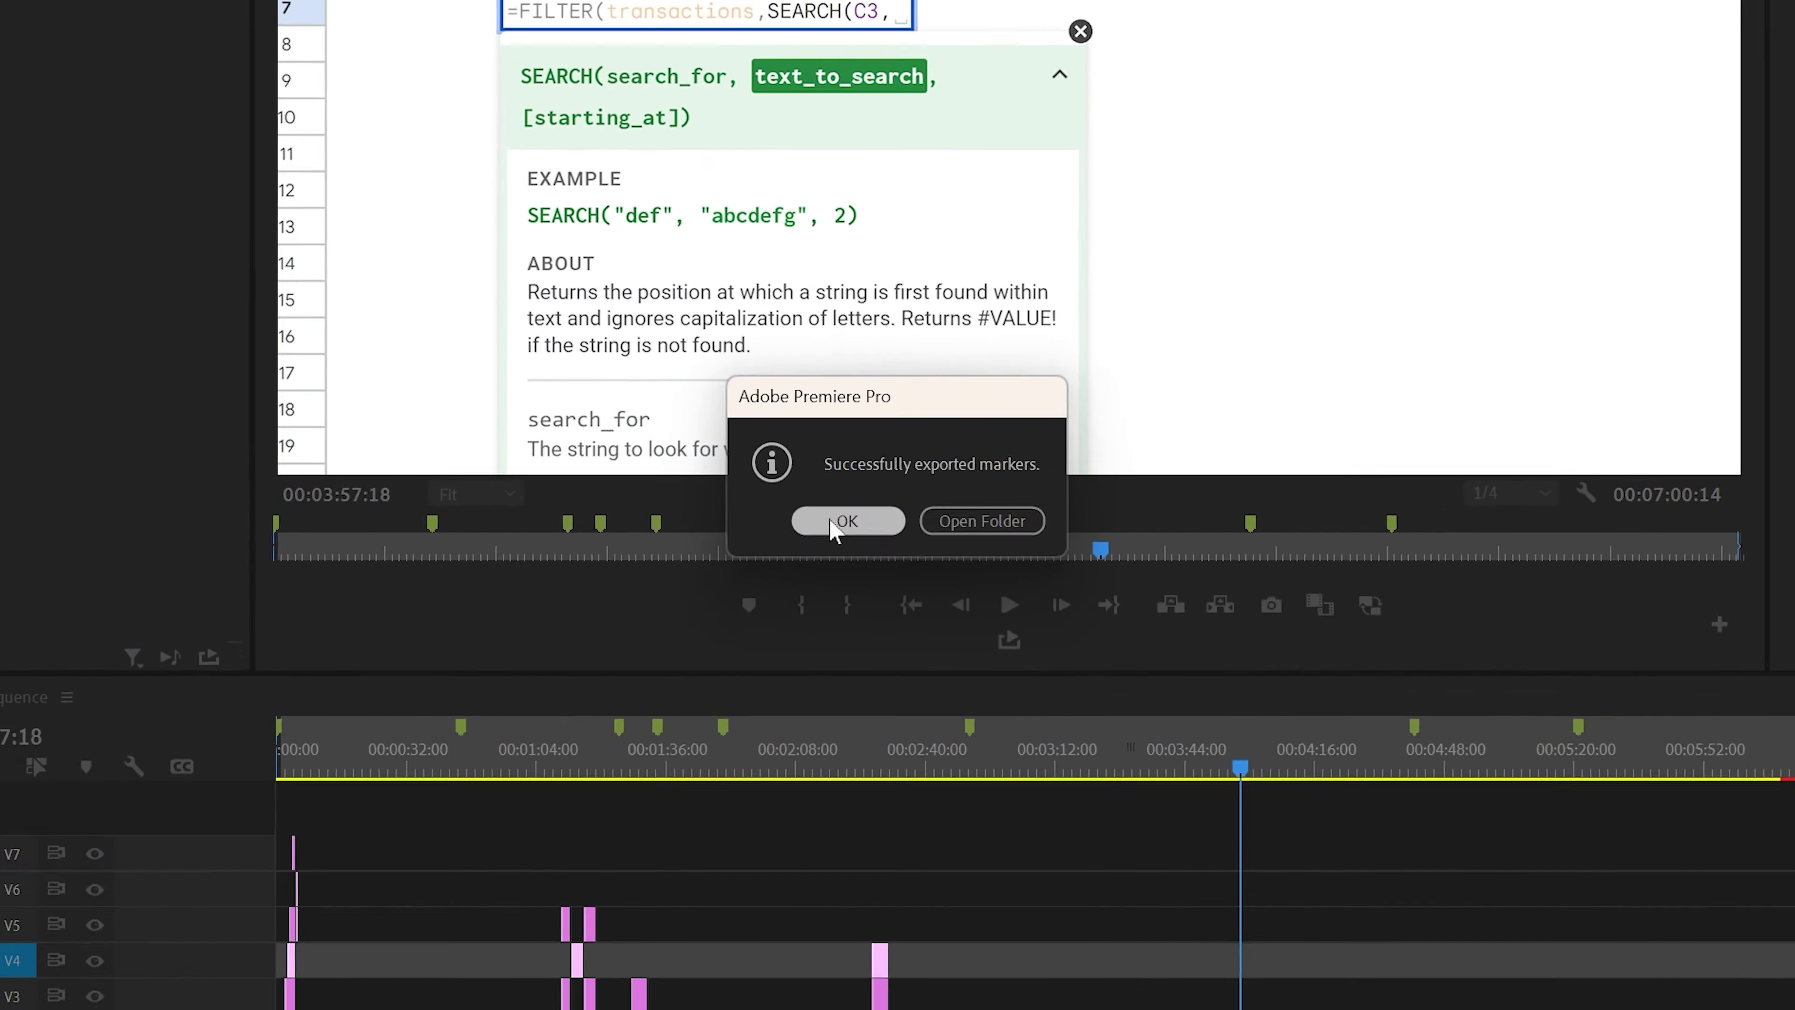
pyautogui.click(735, 529)
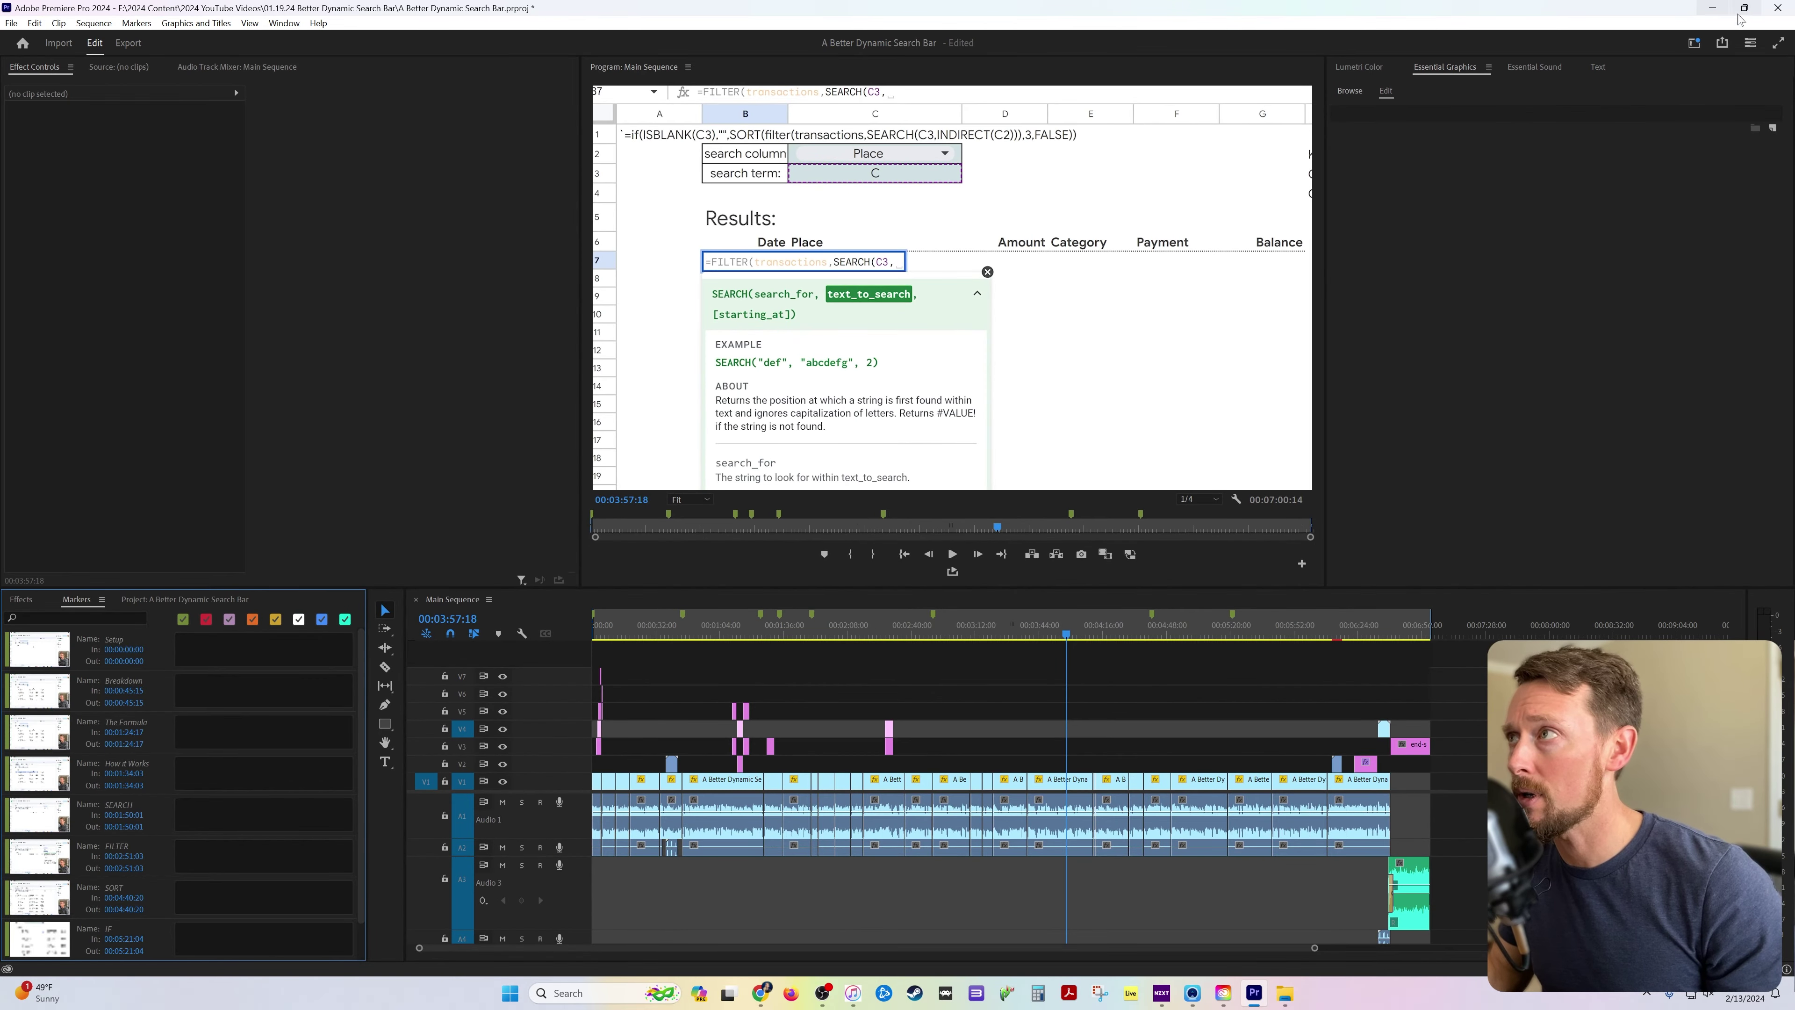
pyautogui.click(1713, 7)
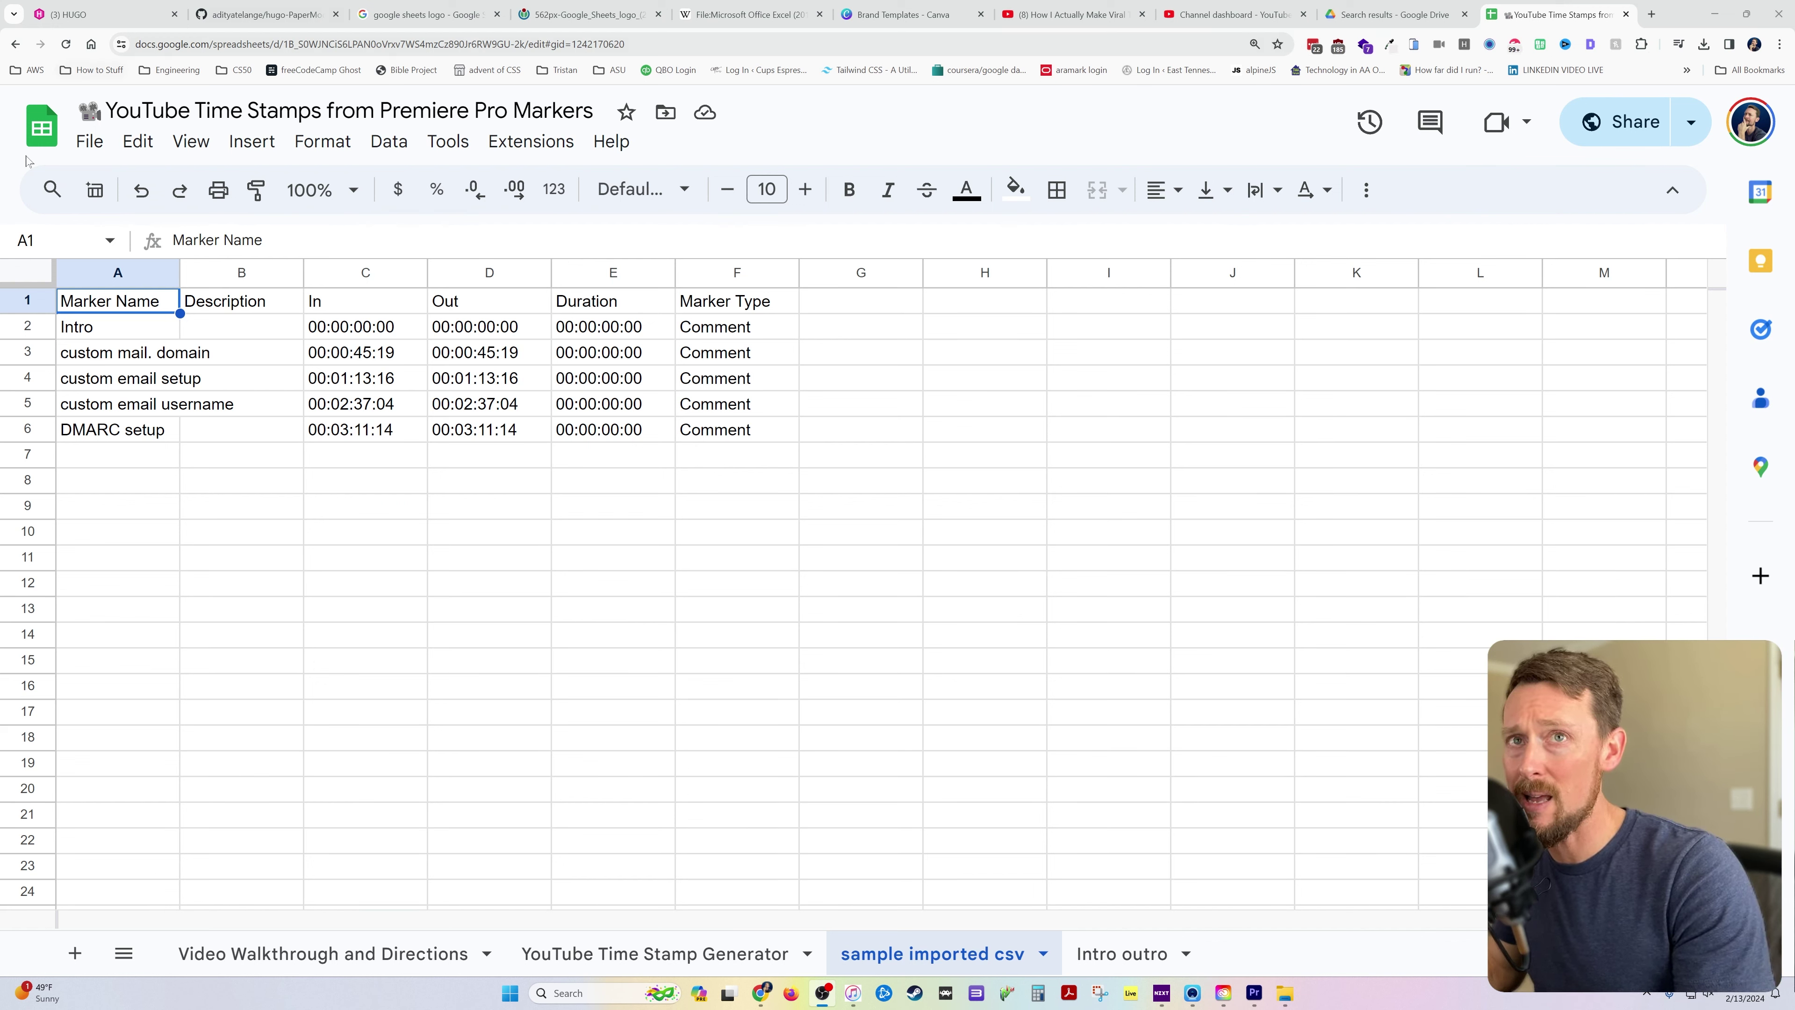
# - Upload Main Sequence.csv and import it, replacing the current sheet's contents
pyautogui.click(83, 144)
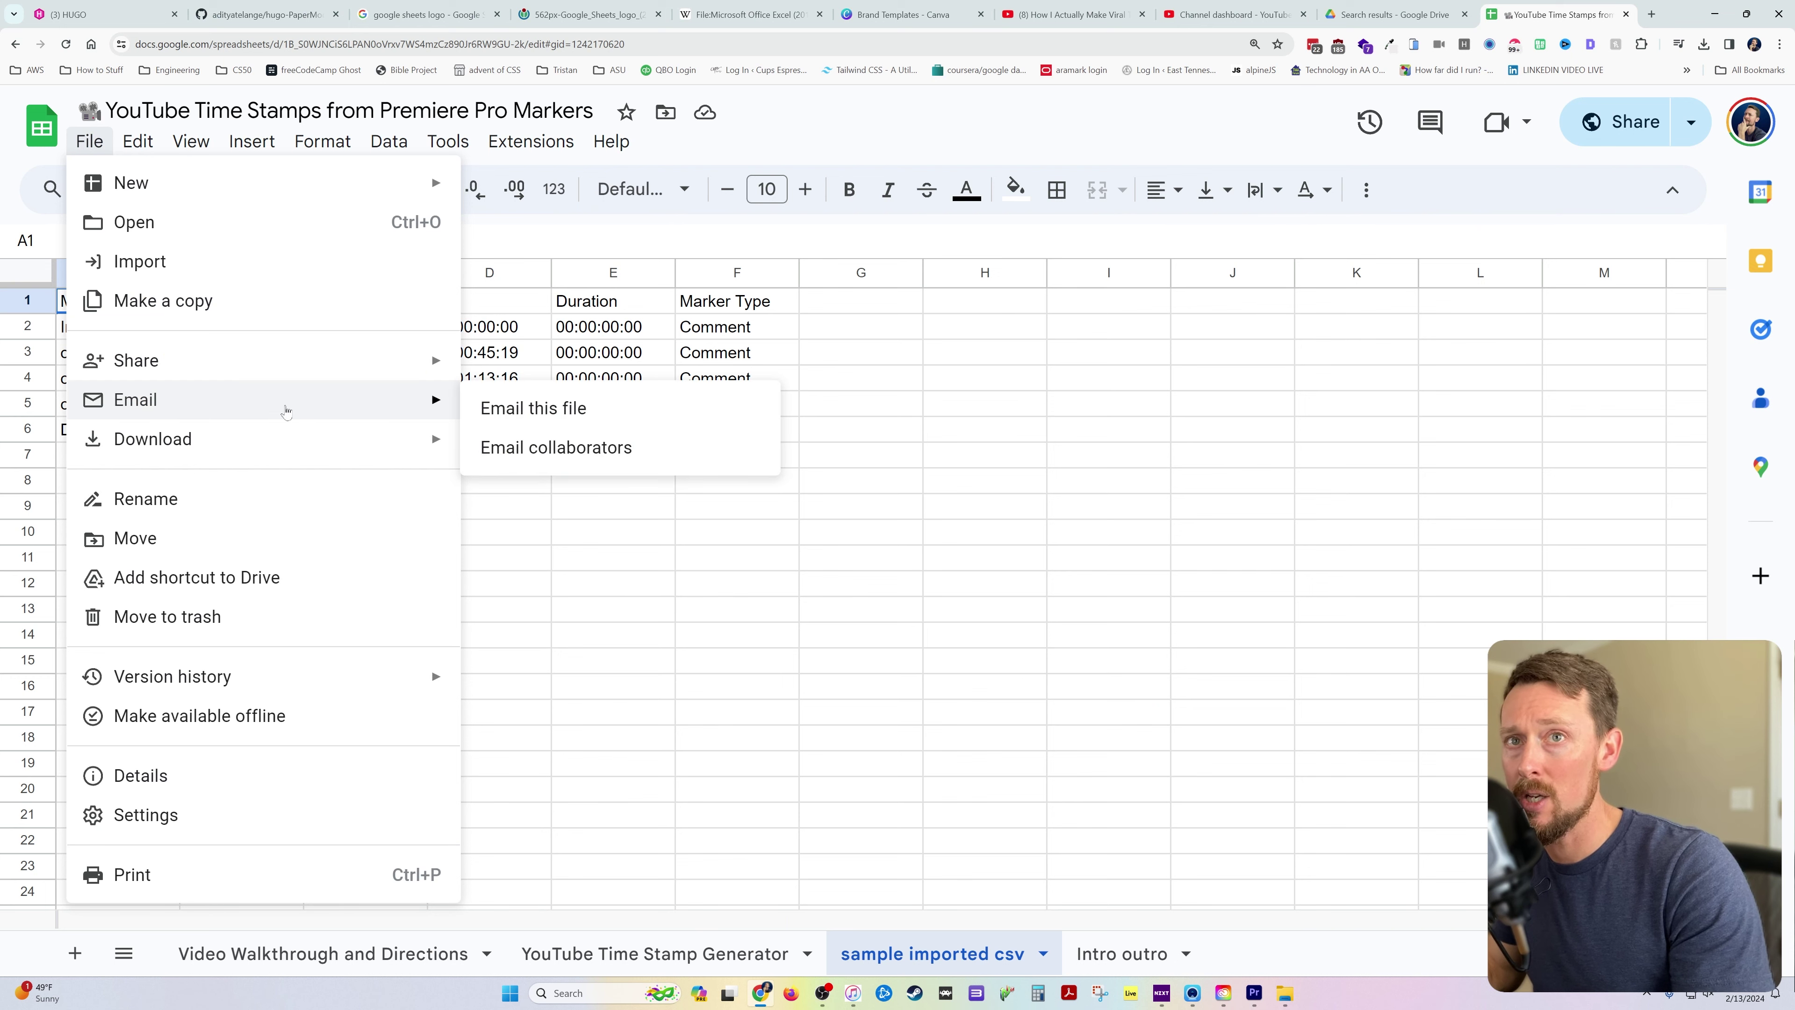
pyautogui.click(276, 261)
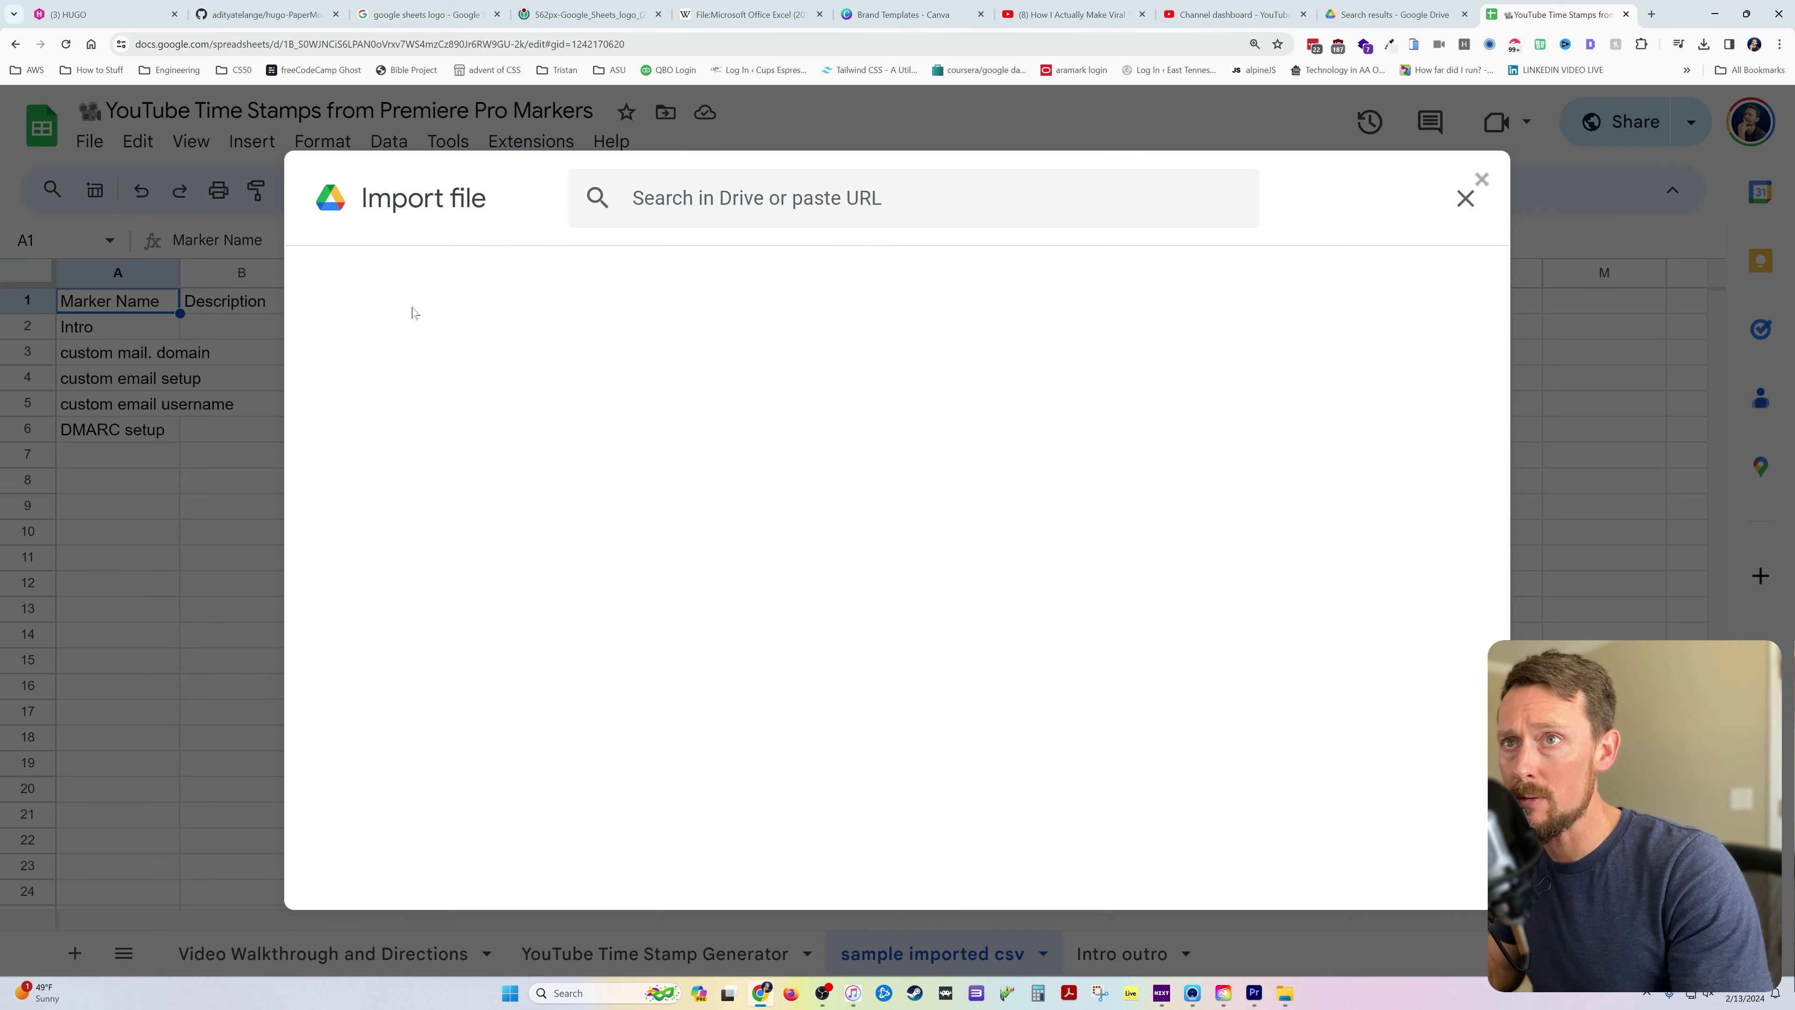
pyautogui.click(721, 274)
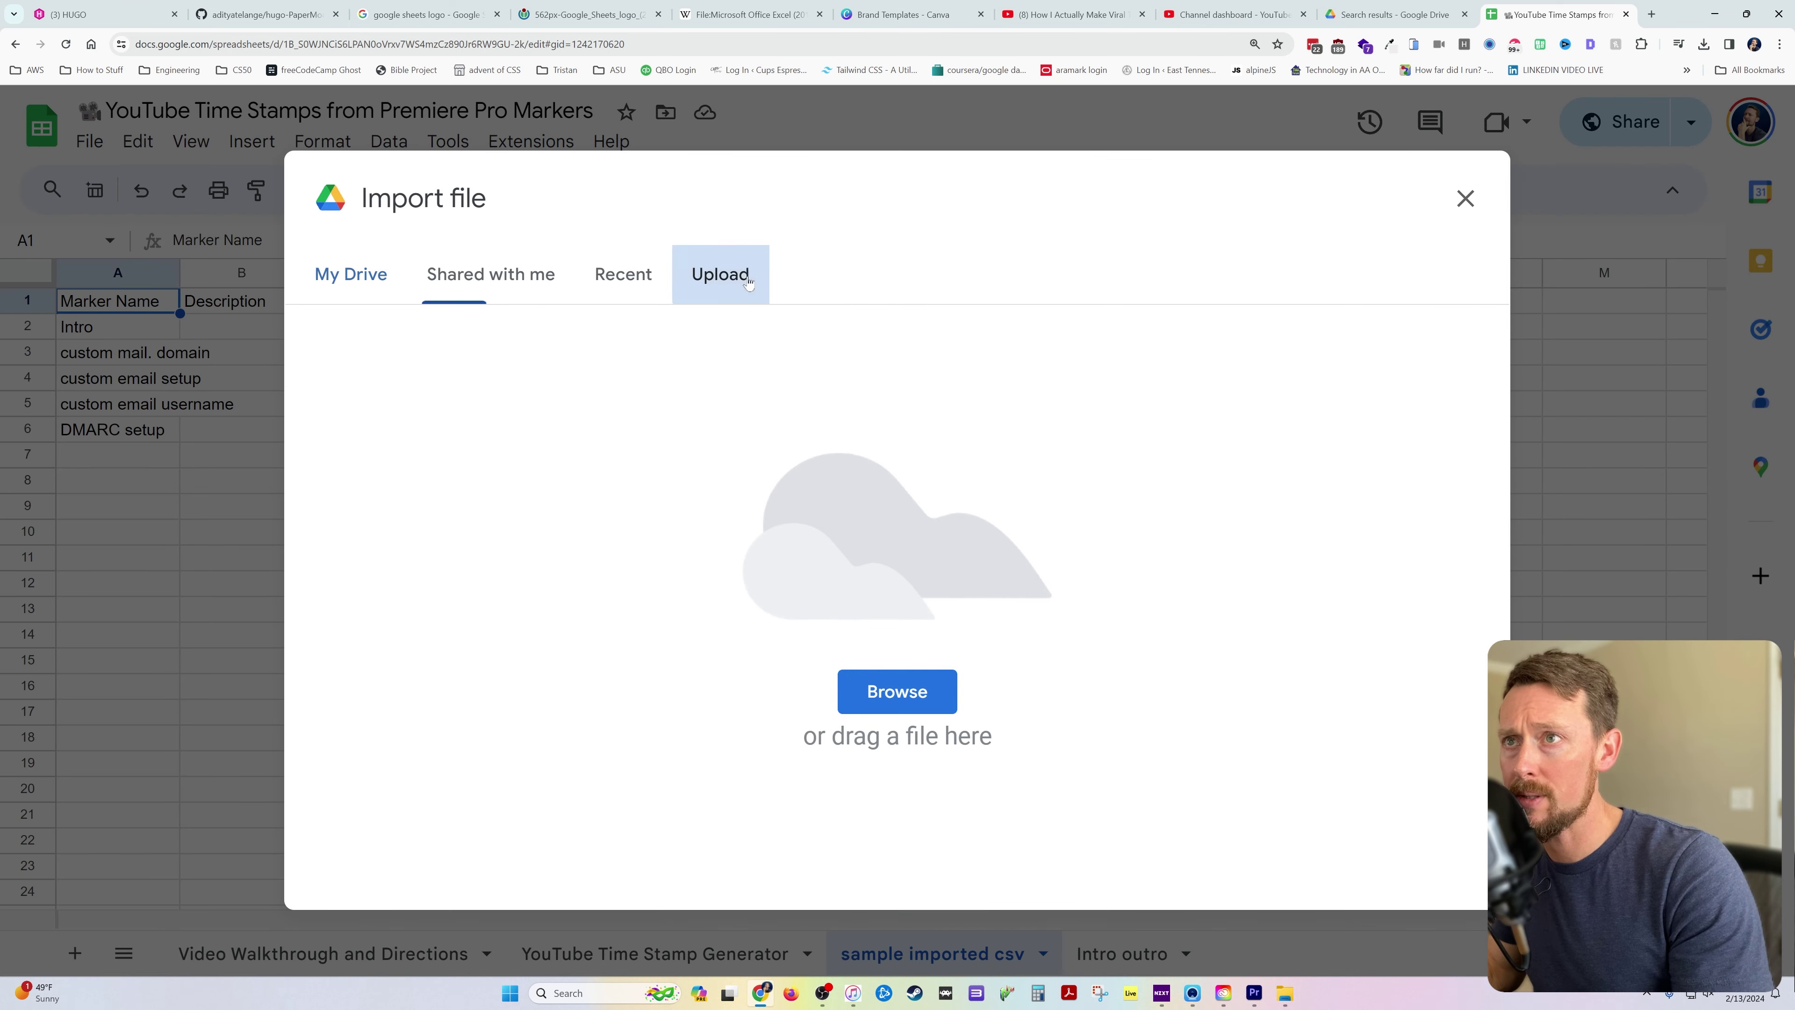
pyautogui.click(903, 691)
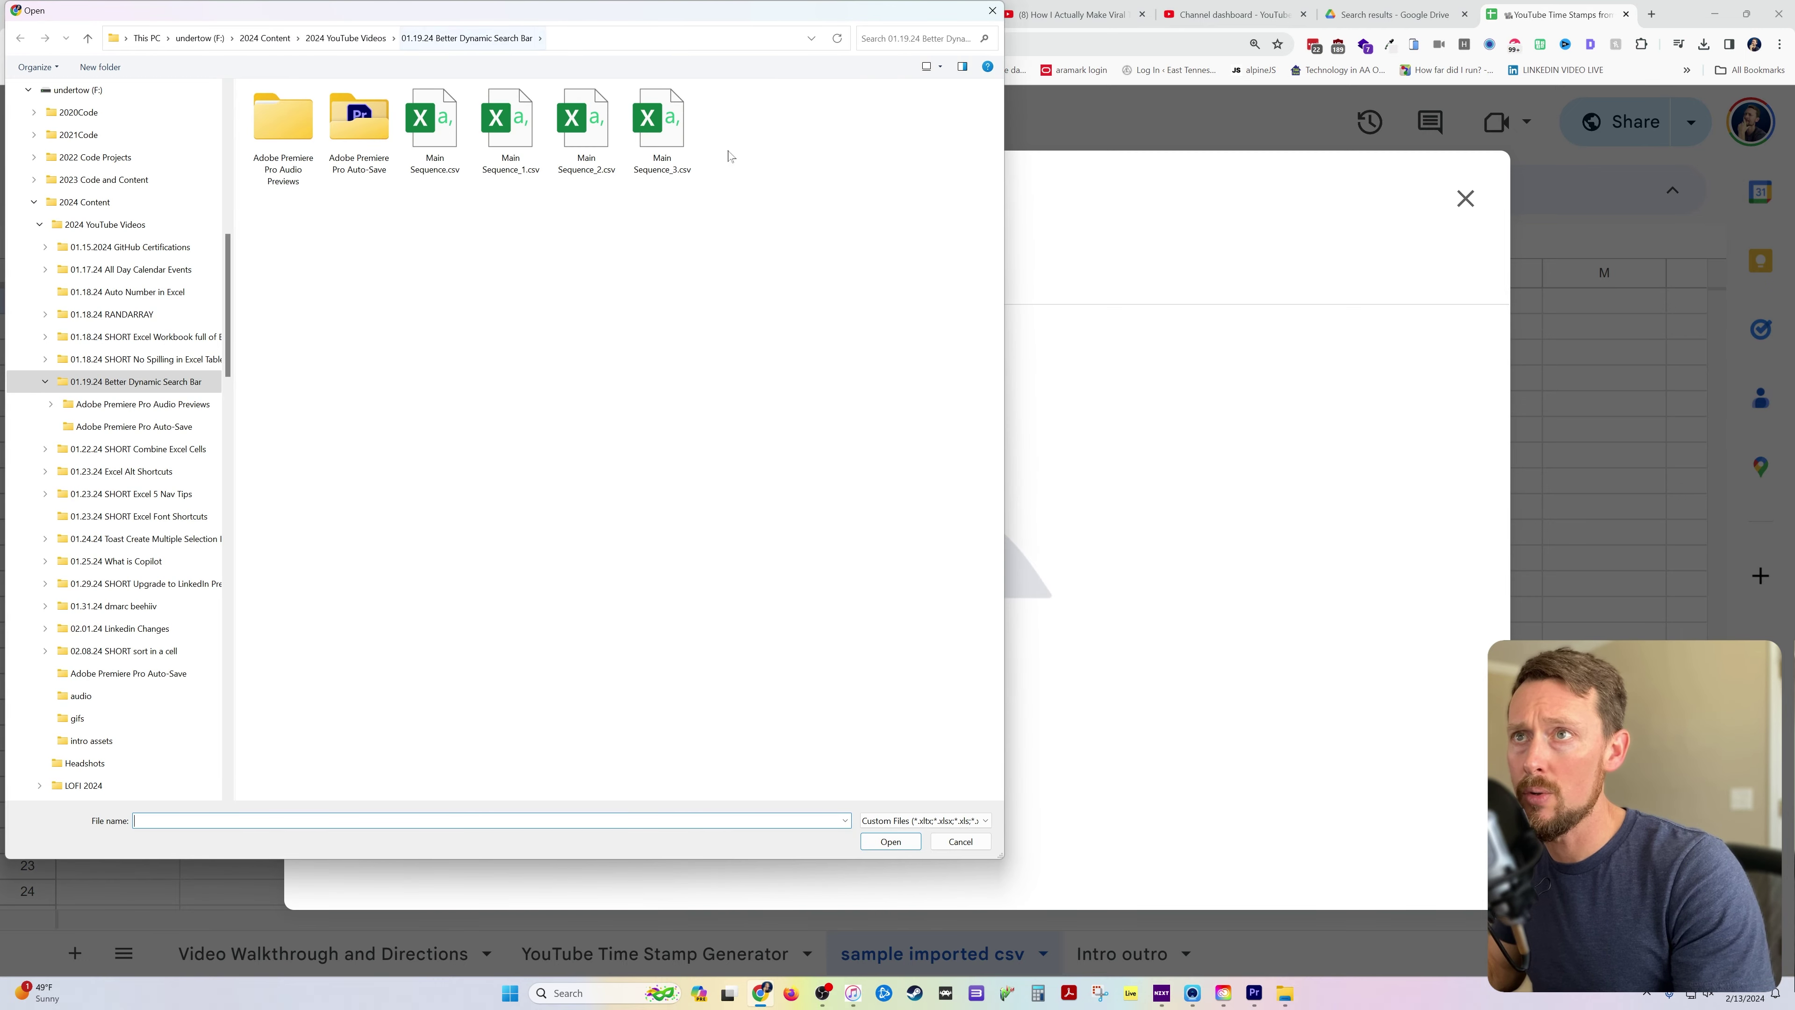
pyautogui.doubleClick(433, 120)
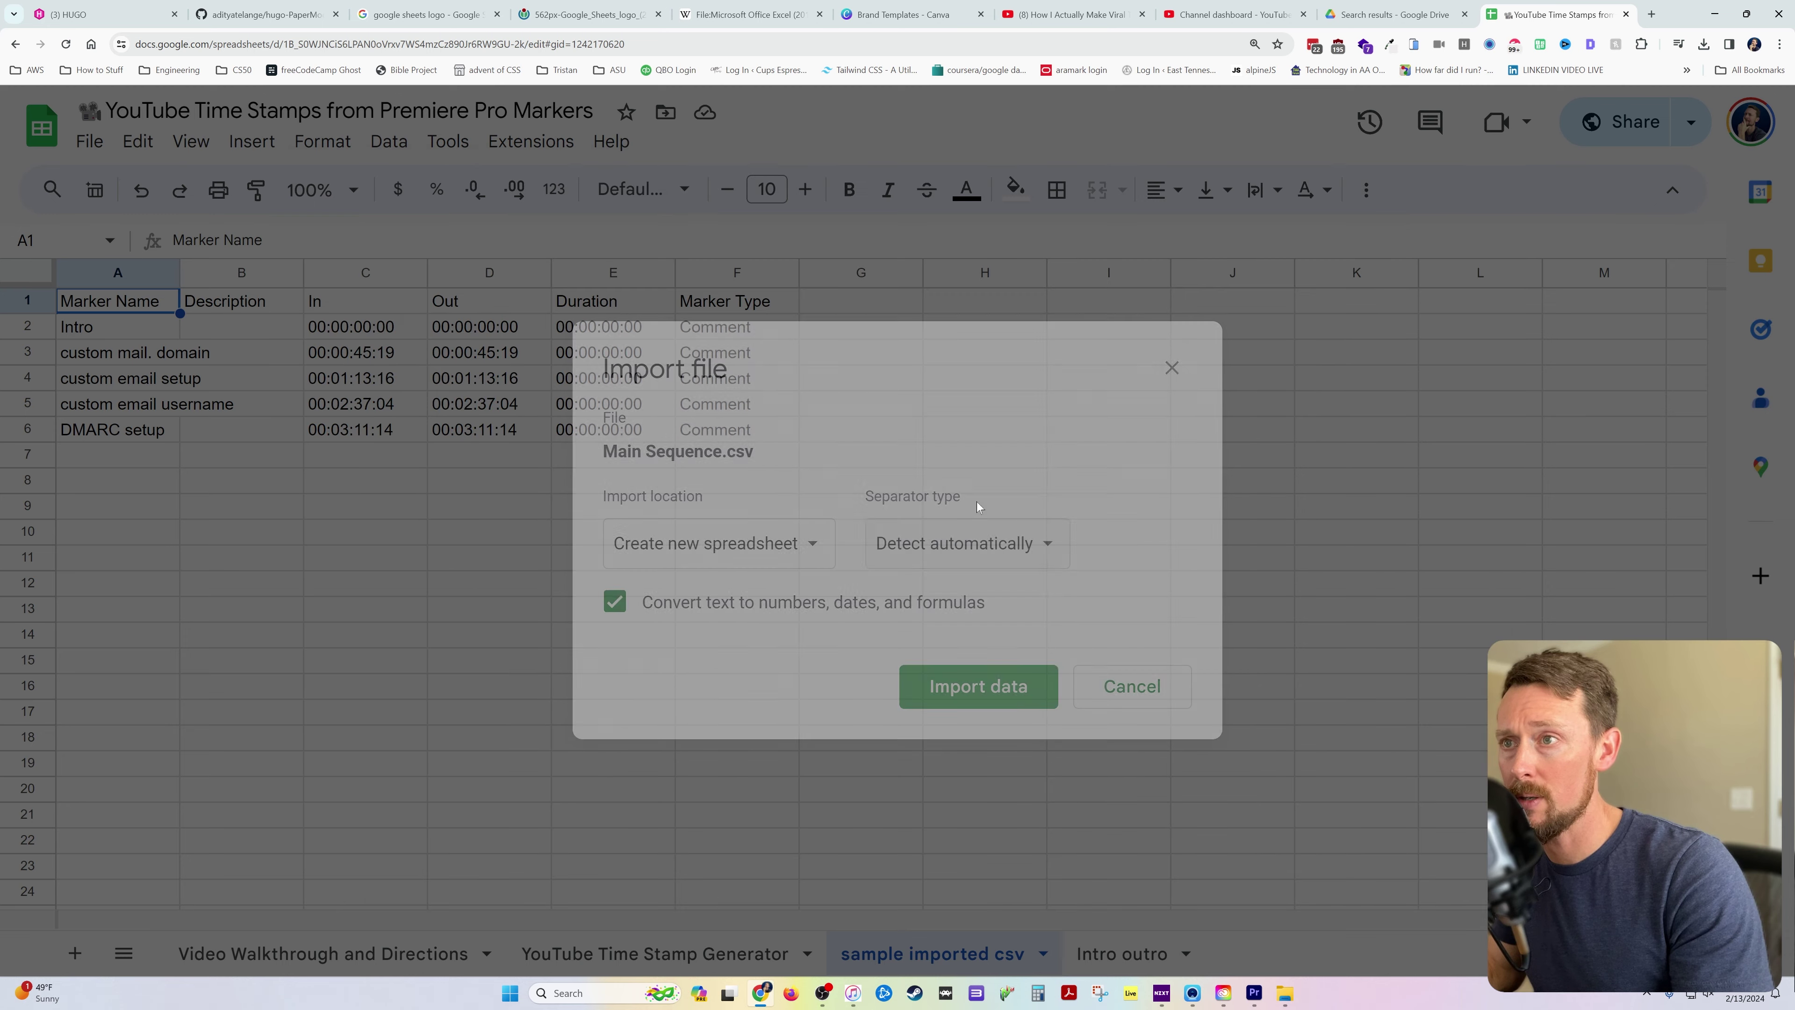
pyautogui.click(757, 544)
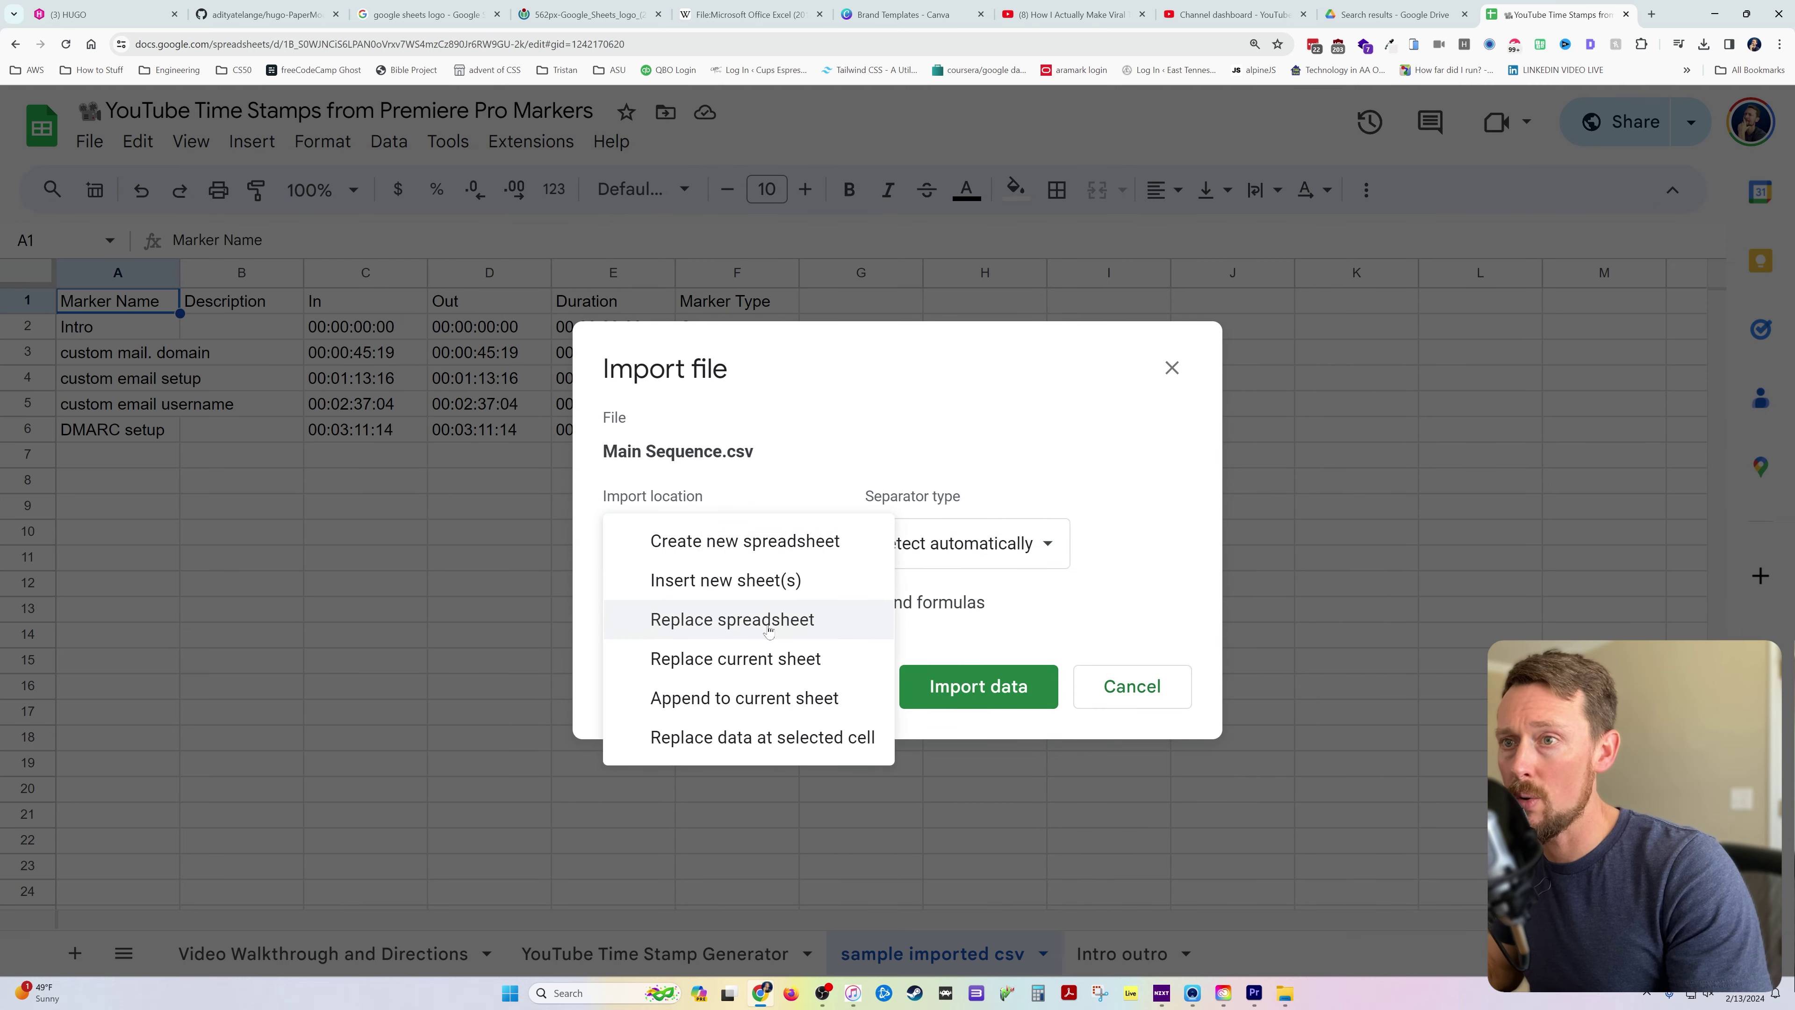
pyautogui.click(767, 658)
pyautogui.click(964, 688)
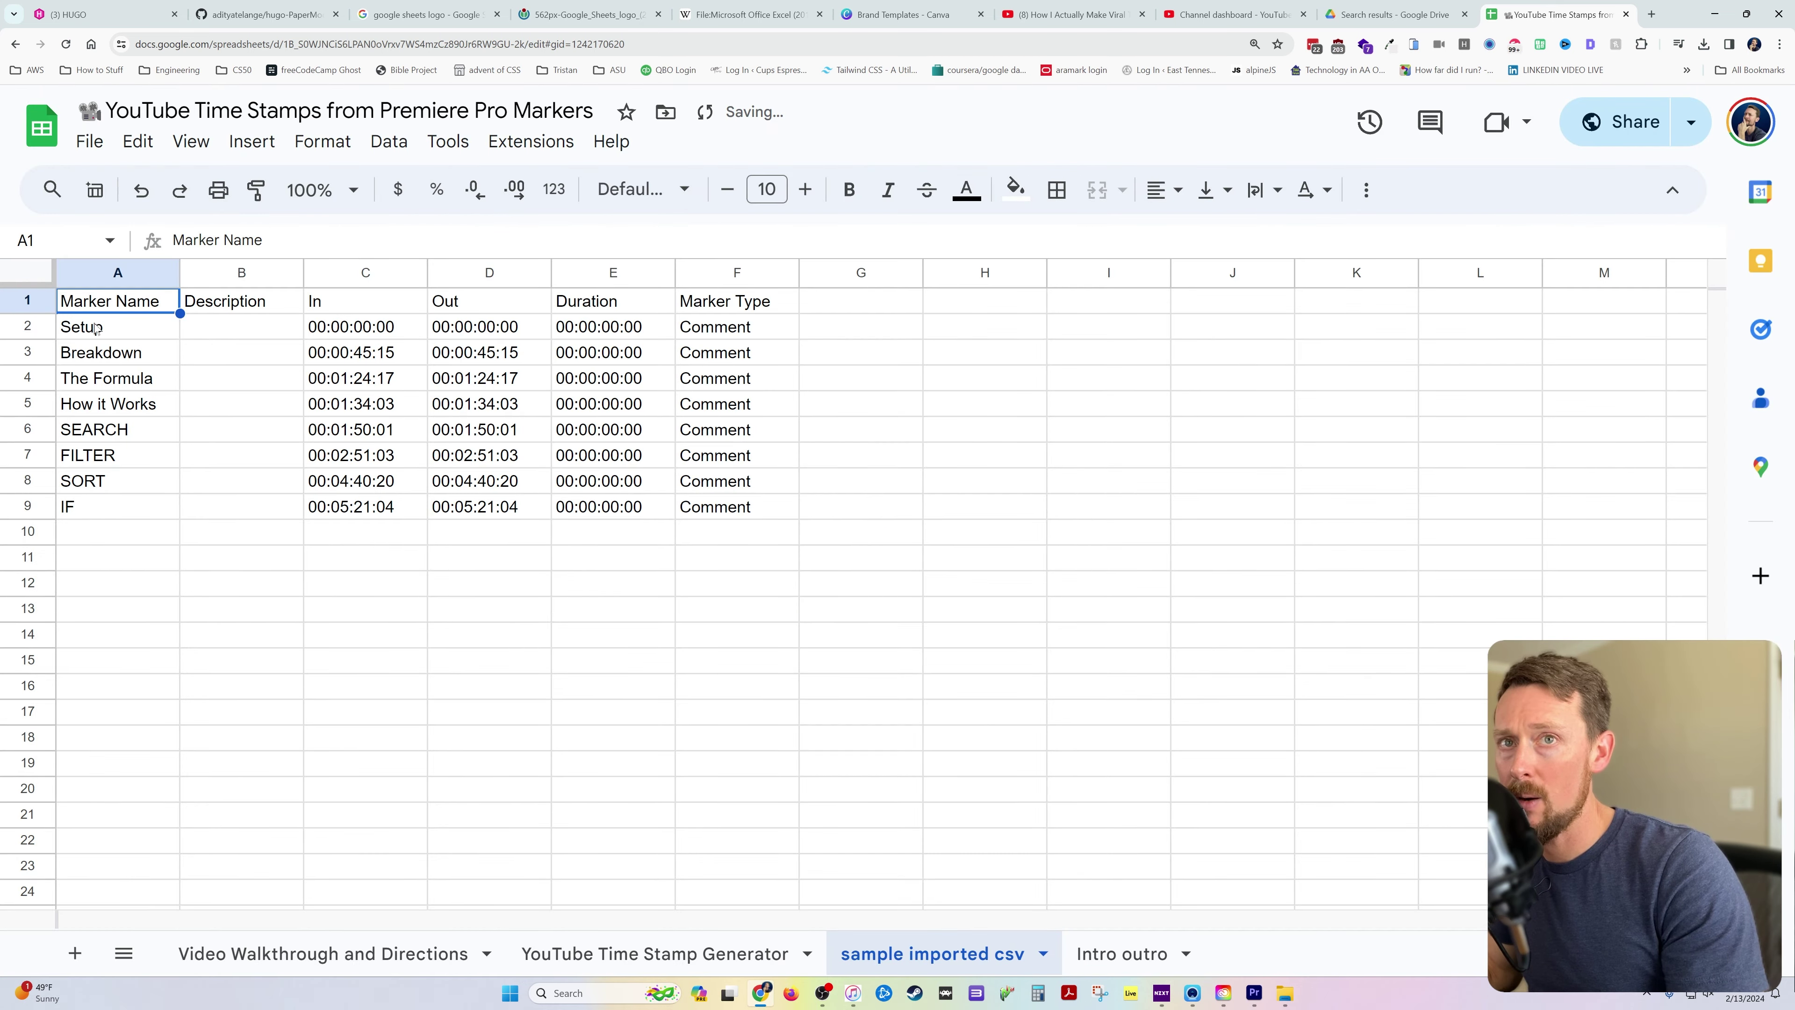
# - Paste marker rows A2:E9 into the YouTube Time Stamp Generator sheet at A4 and fill Comment down
pyautogui.moveTo(97, 328); pyautogui.dragTo(631, 515)
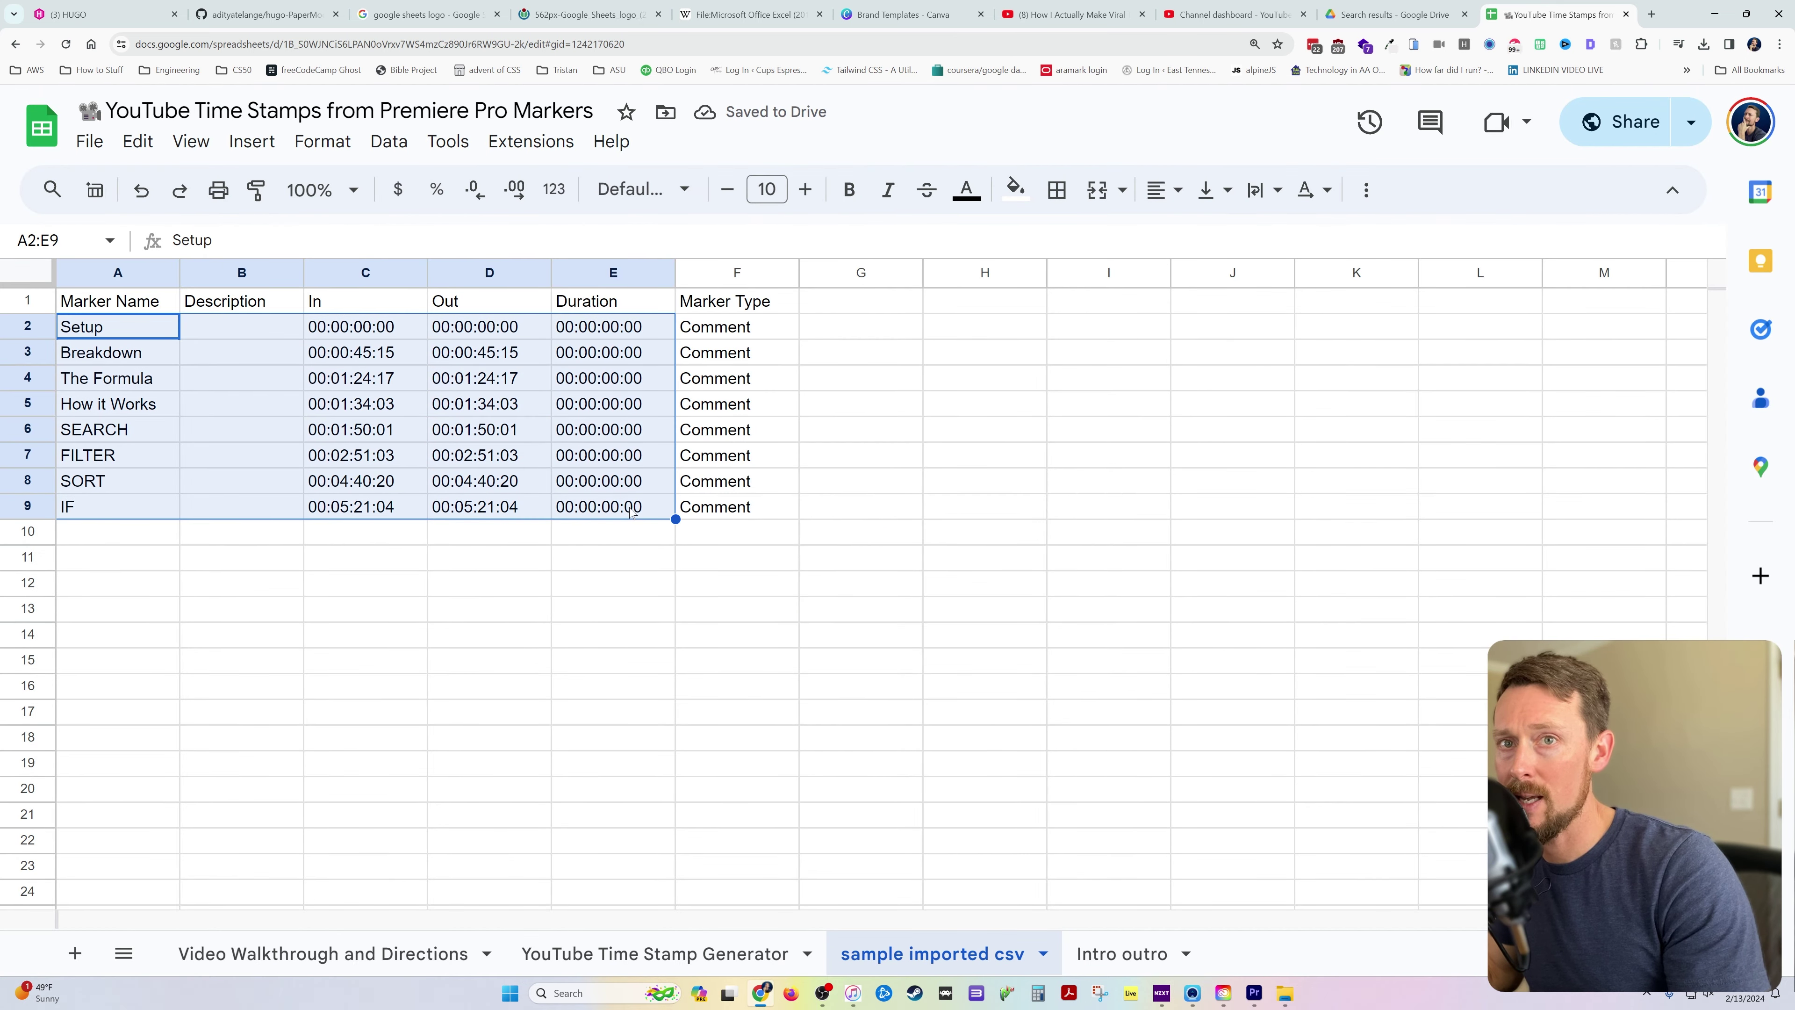
pyautogui.hotkey('ctrl', 'c')
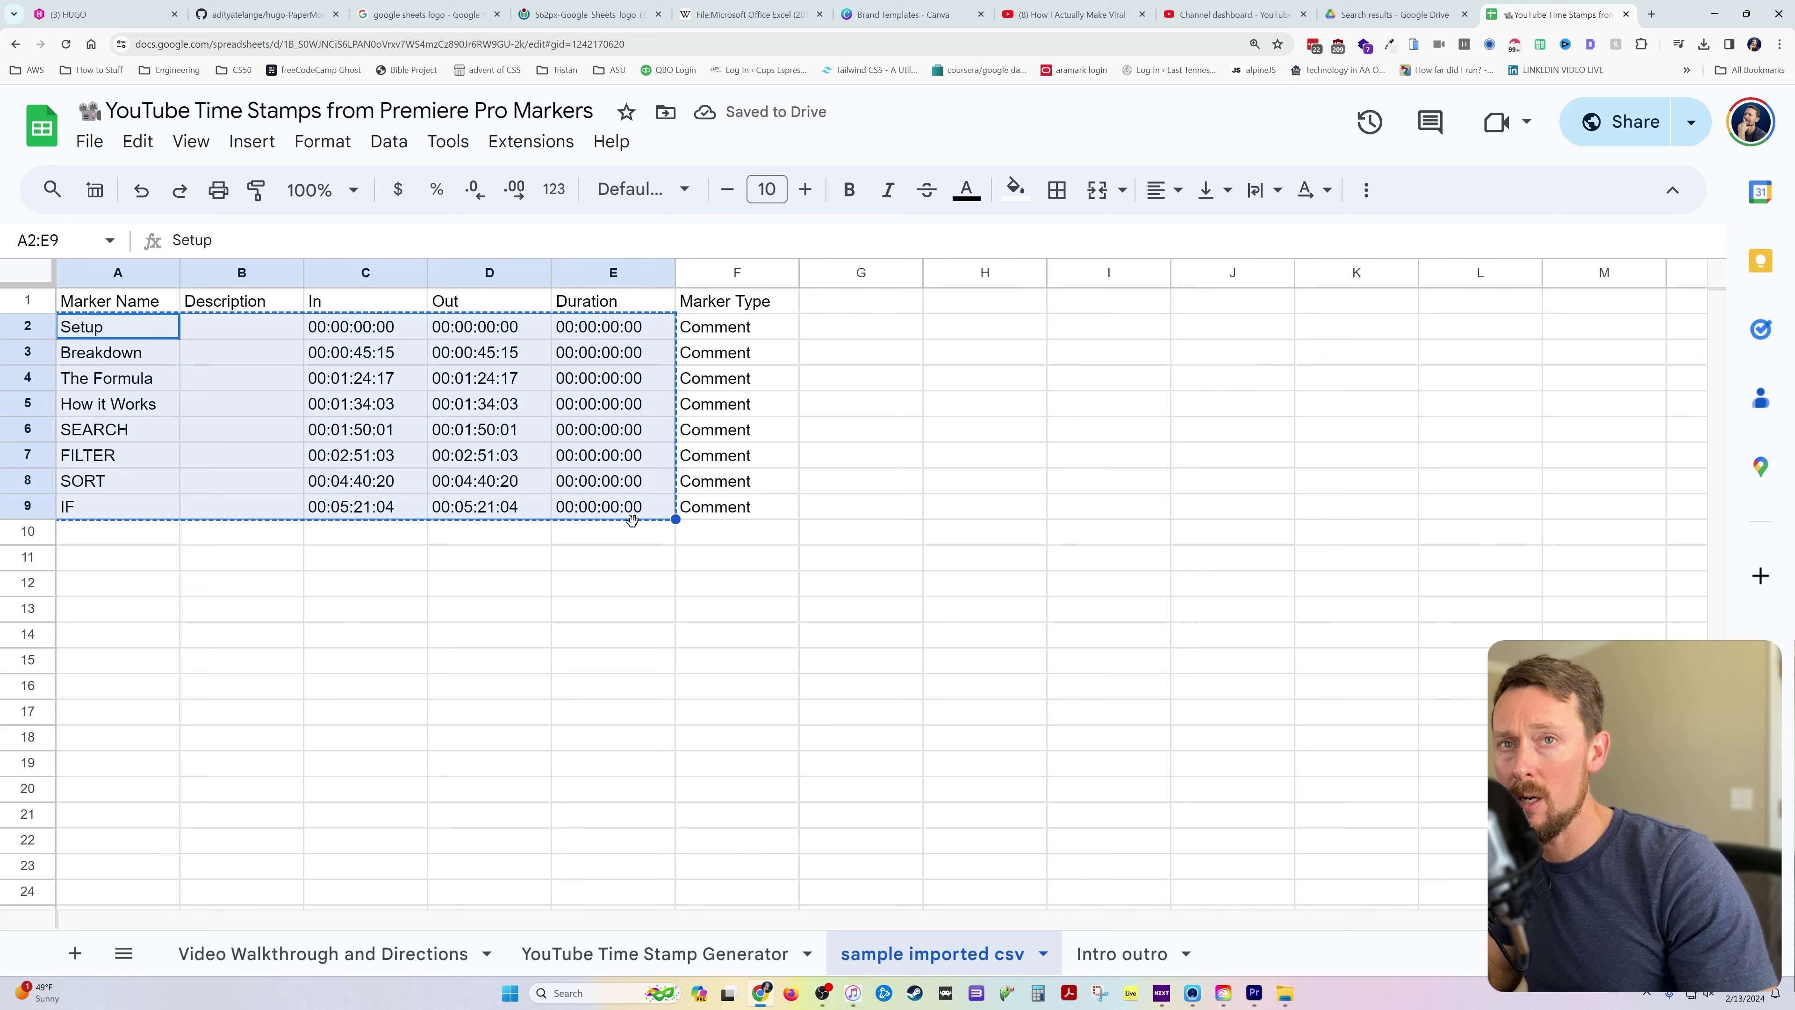
pyautogui.click(684, 973)
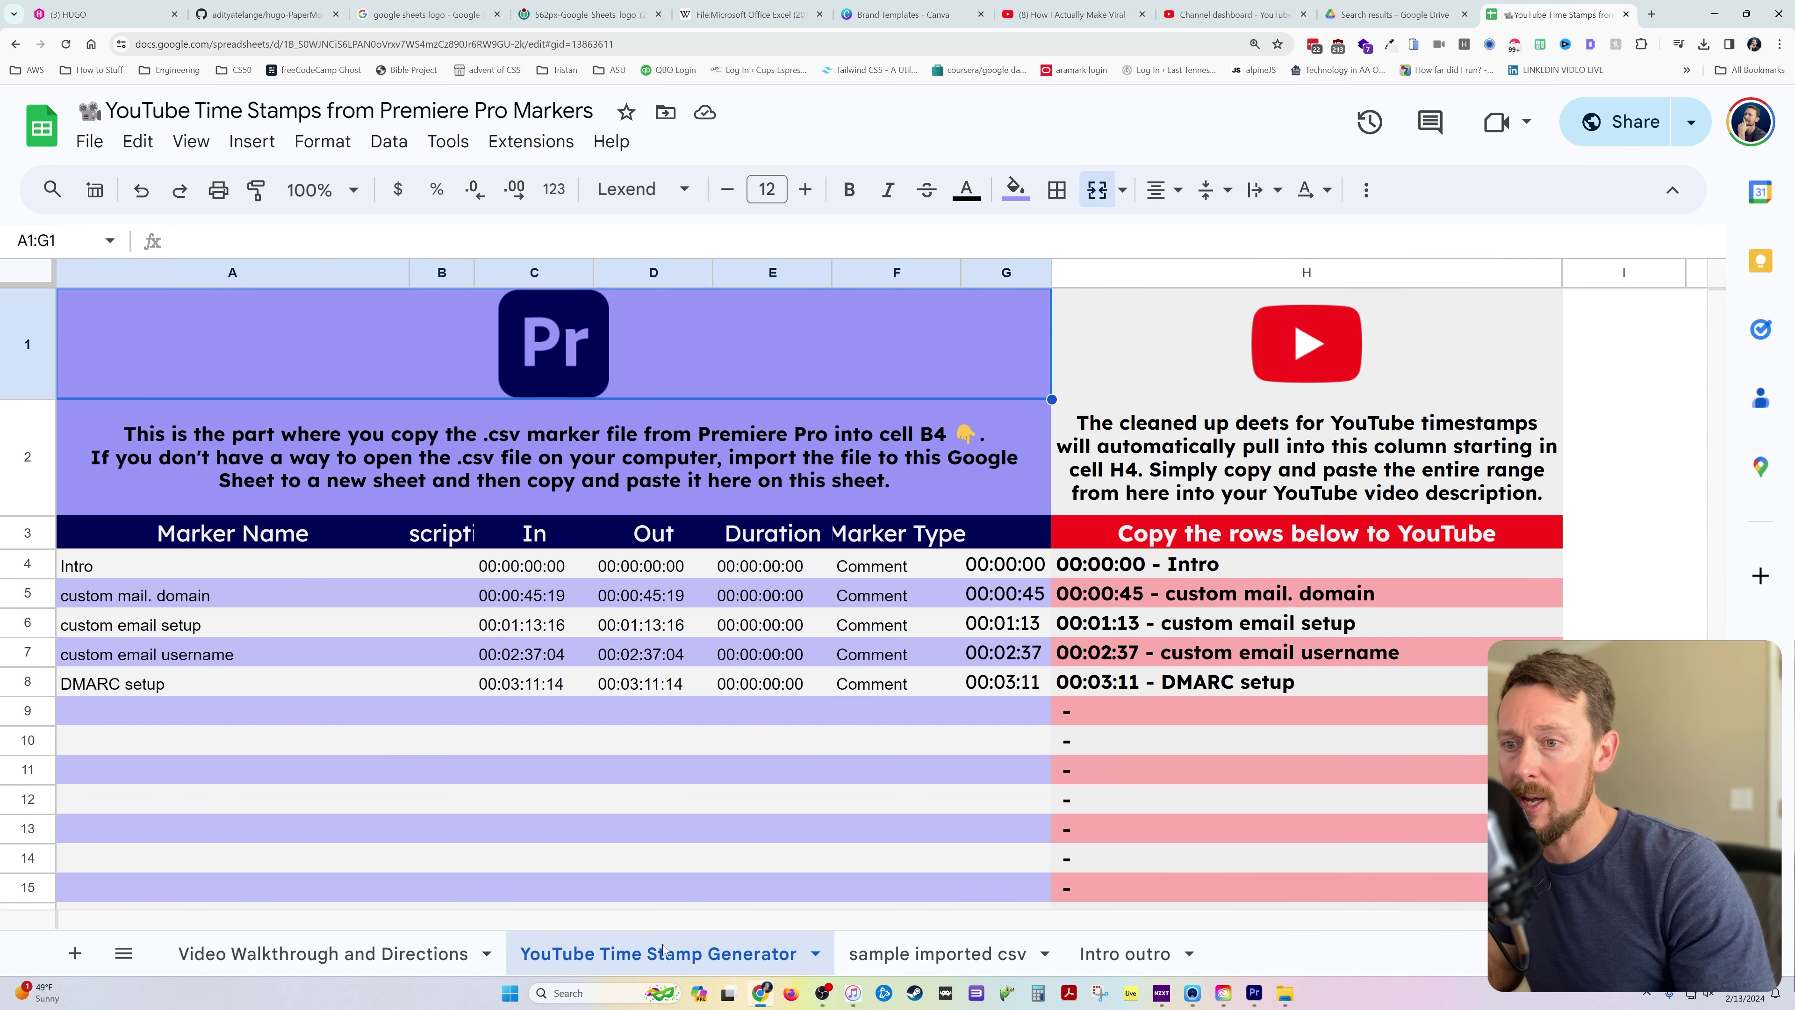
pyautogui.click(200, 578)
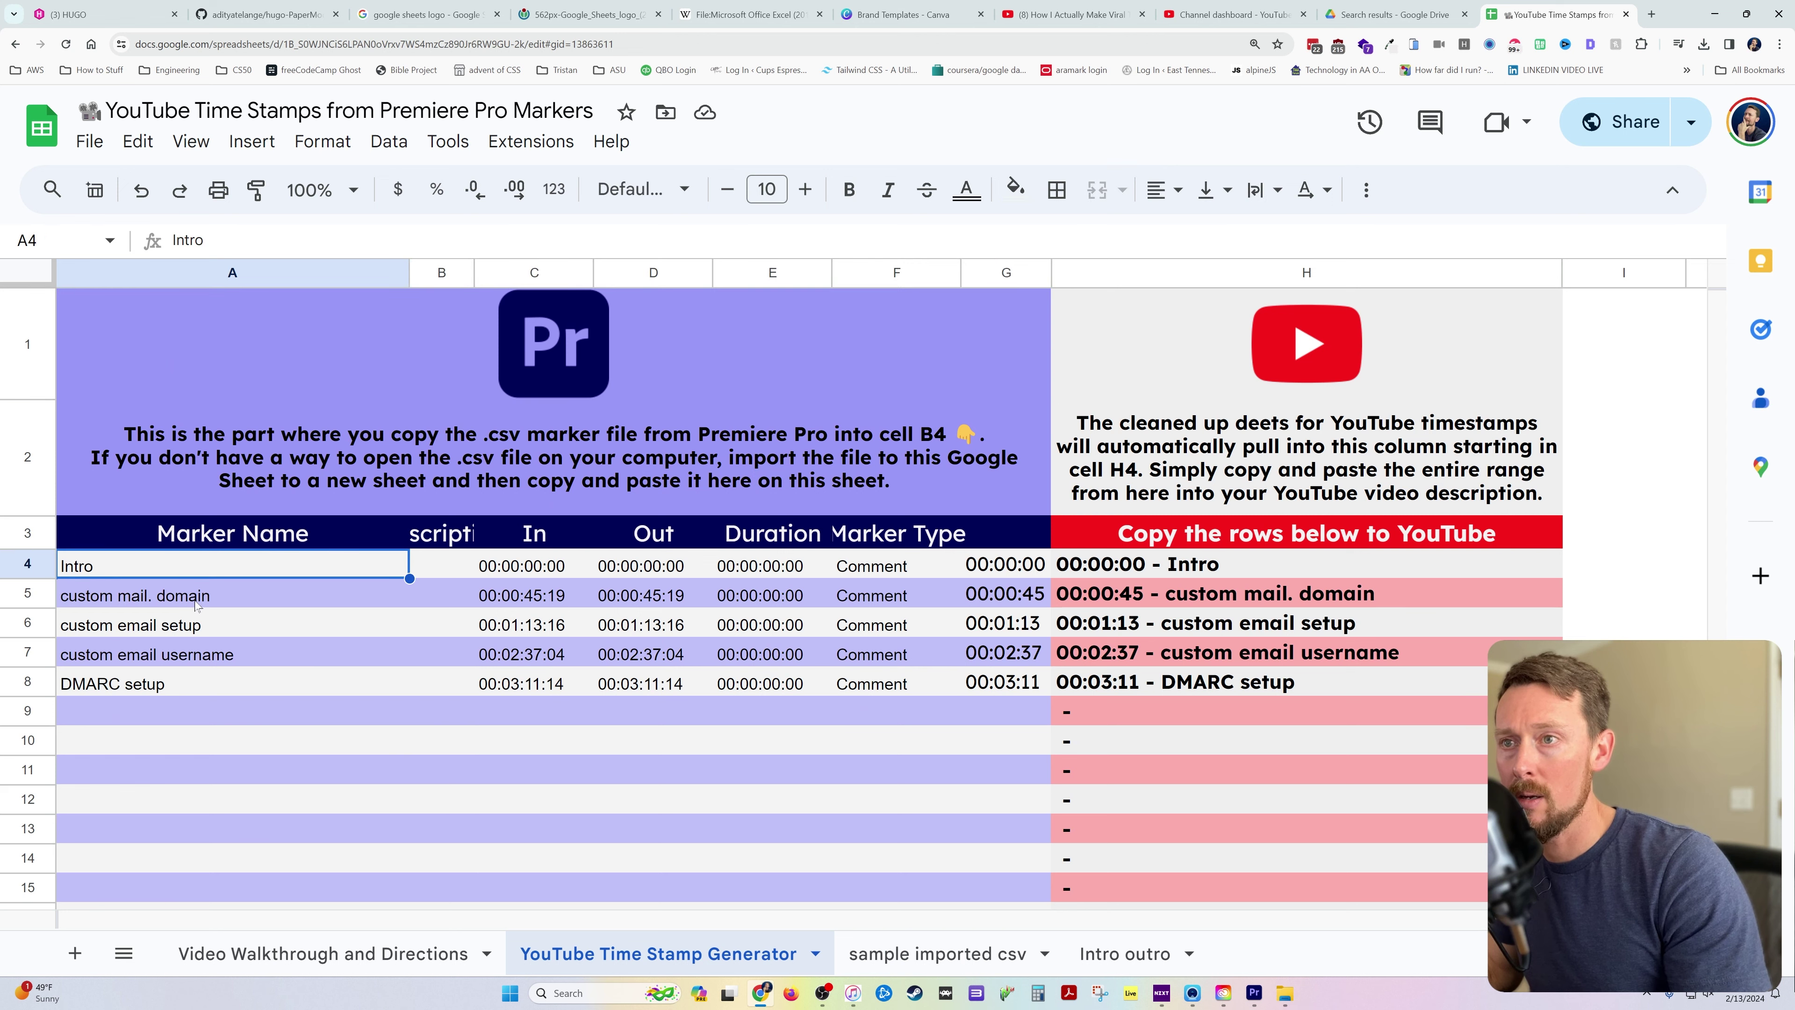
pyautogui.hotkey('ctrl', 'v')
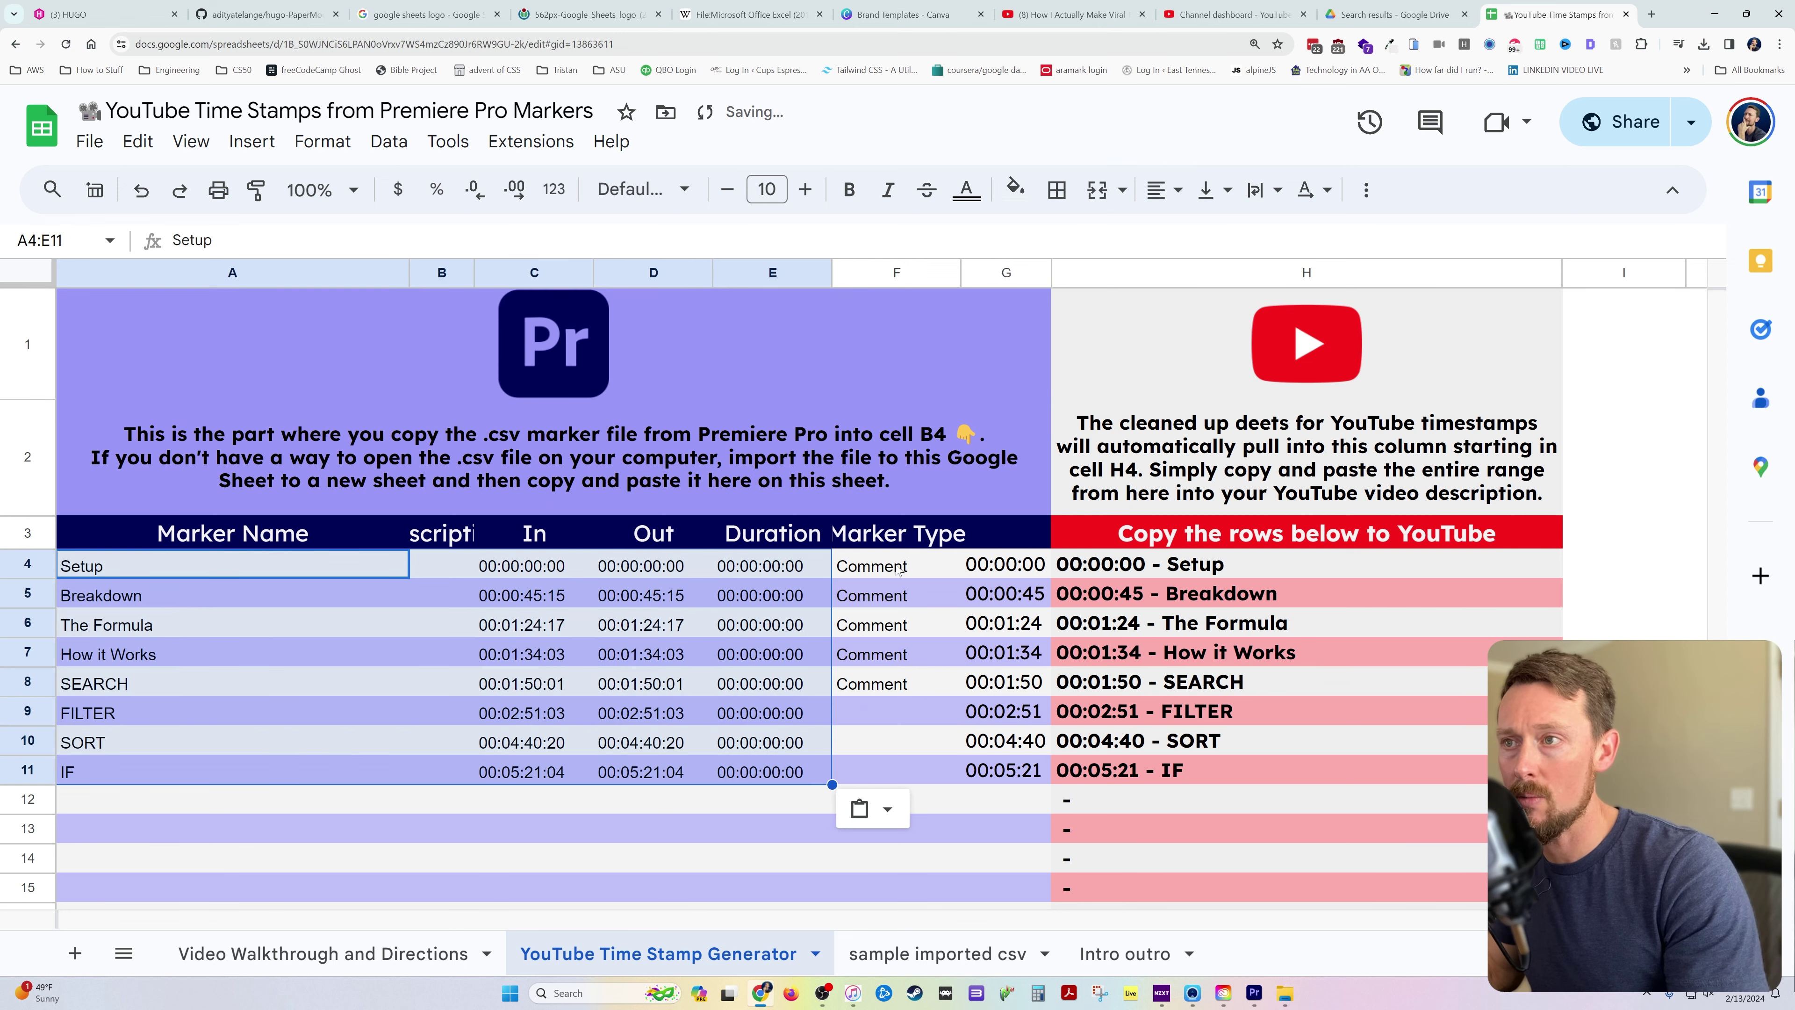
pyautogui.click(898, 571)
pyautogui.doubleClick(961, 578)
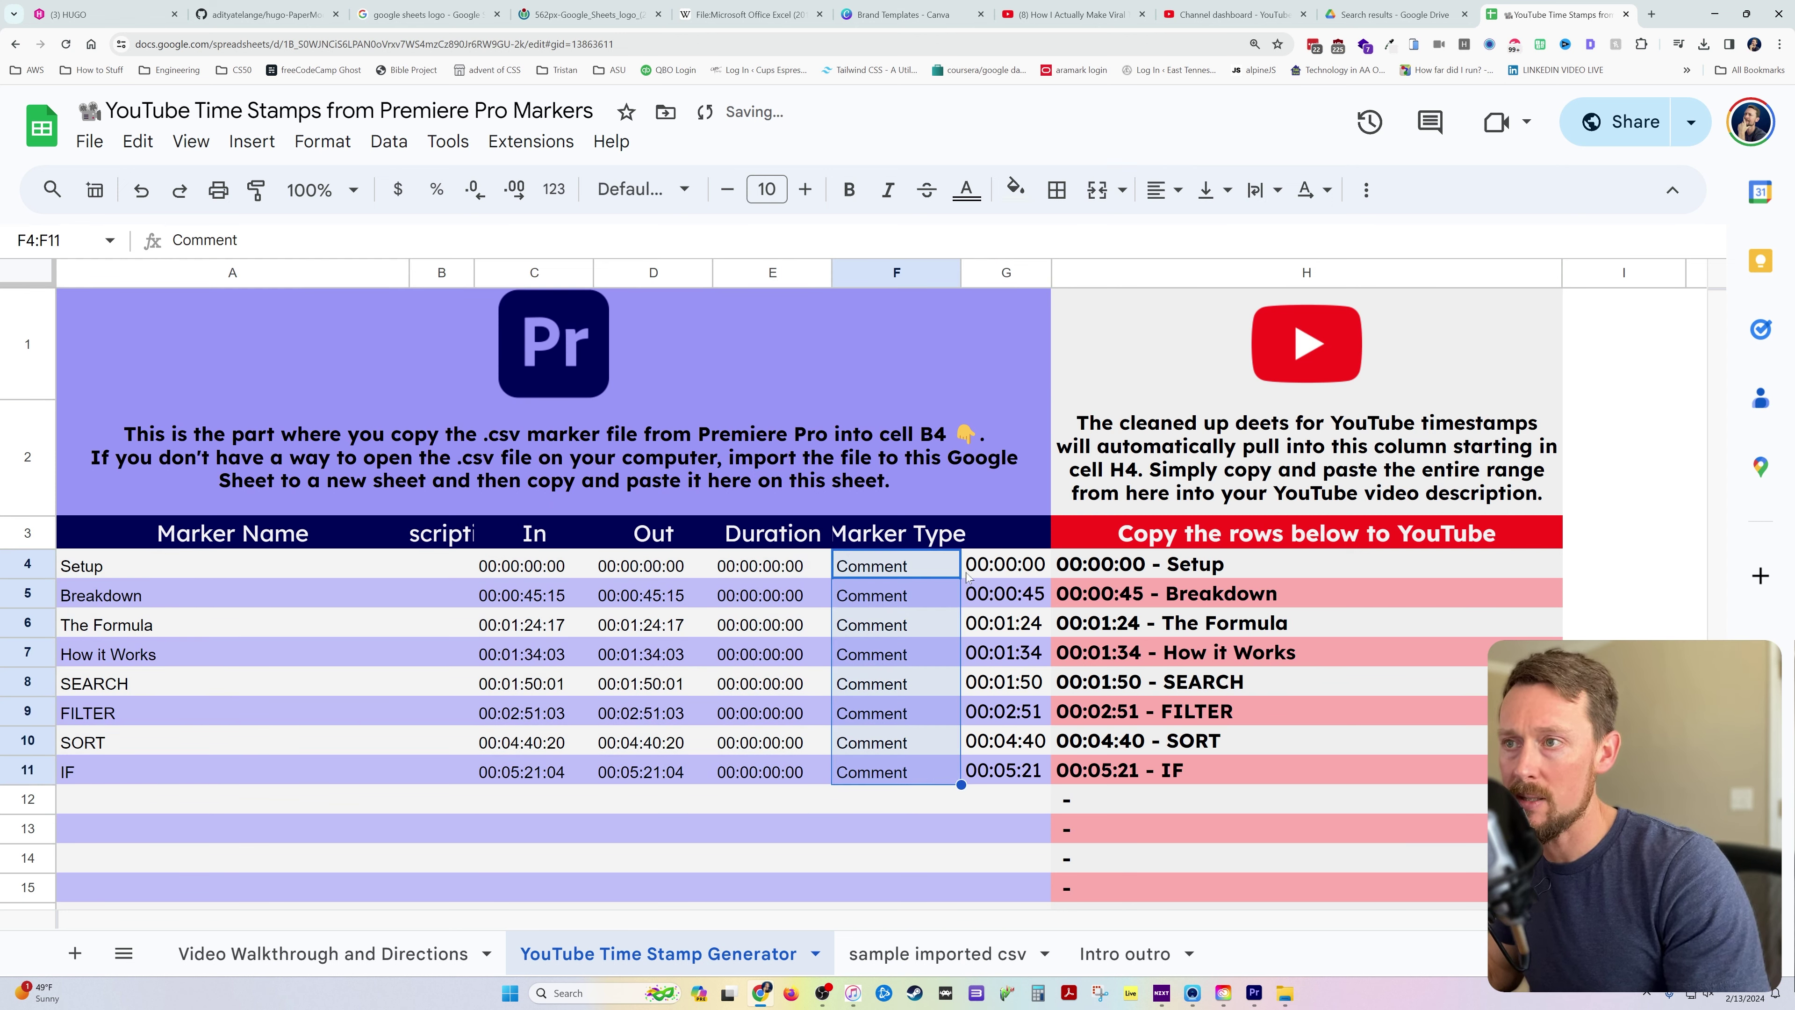
# - Copy the generated chapter lines in H4:H11
pyautogui.click(1103, 563)
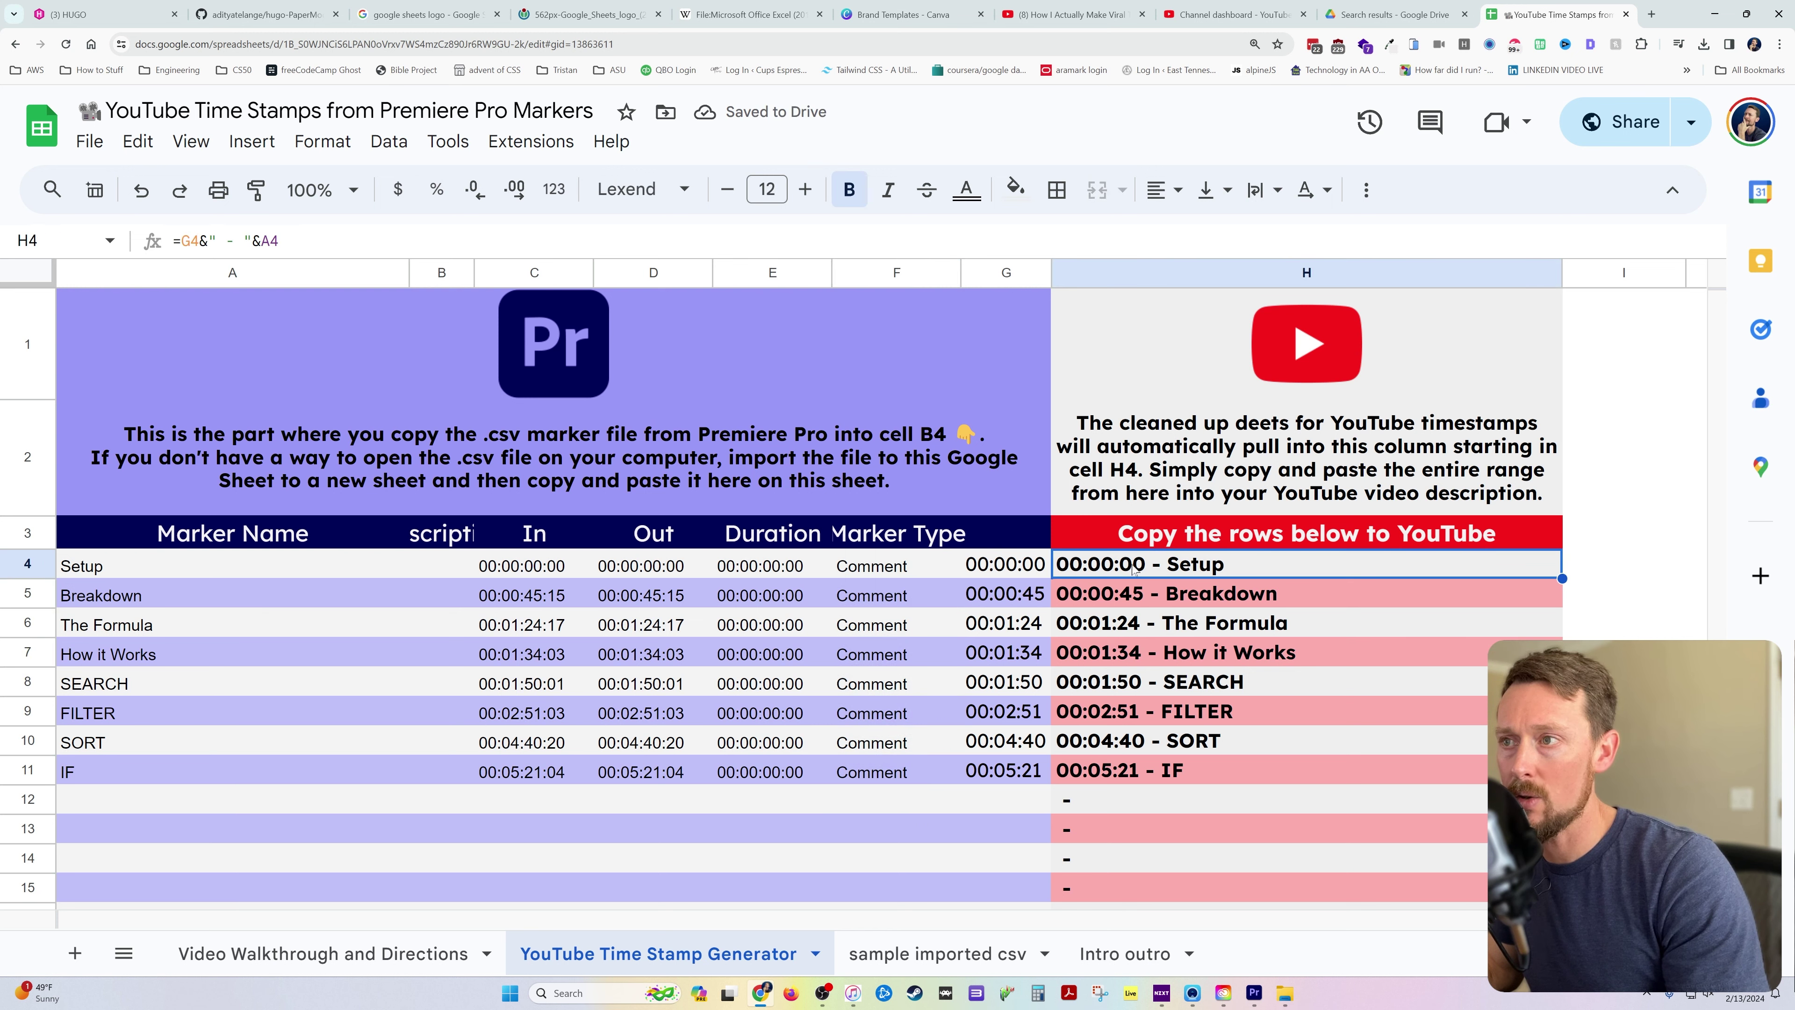
pyautogui.keyDown('shift'); pyautogui.click(1153, 768); pyautogui.keyUp('shift')
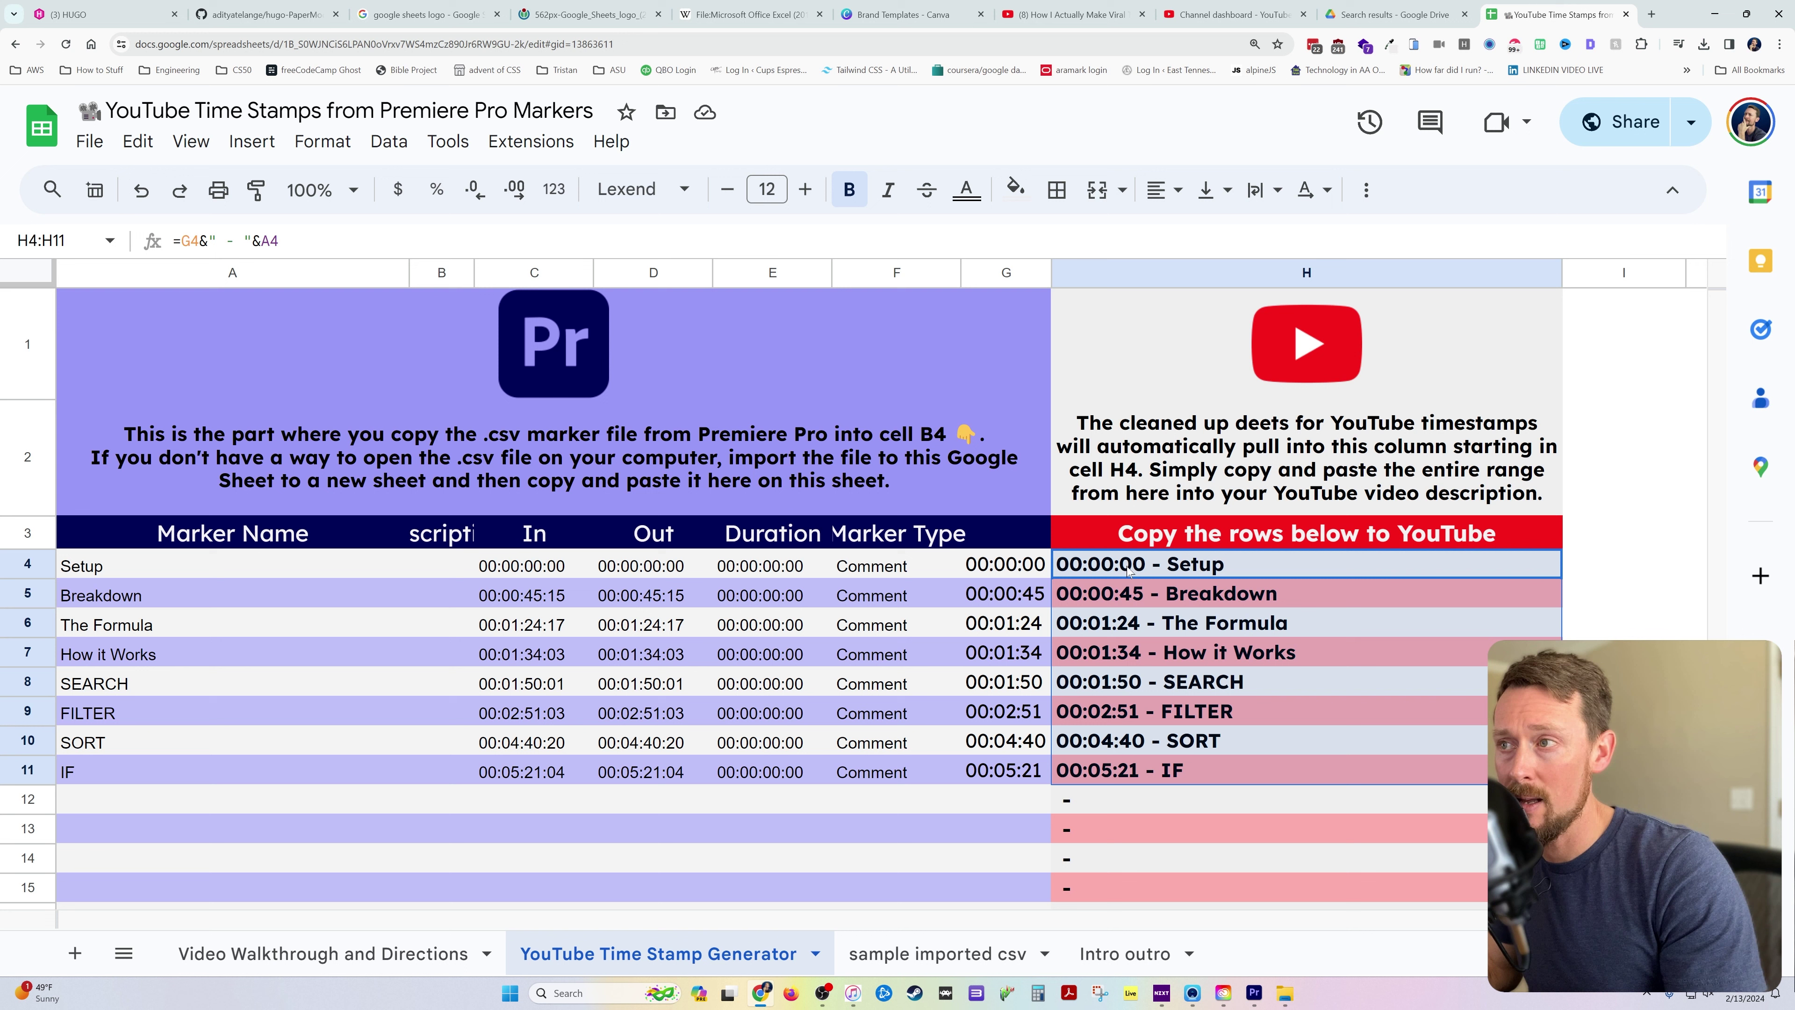
pyautogui.hotkey('ctrl', 'c')
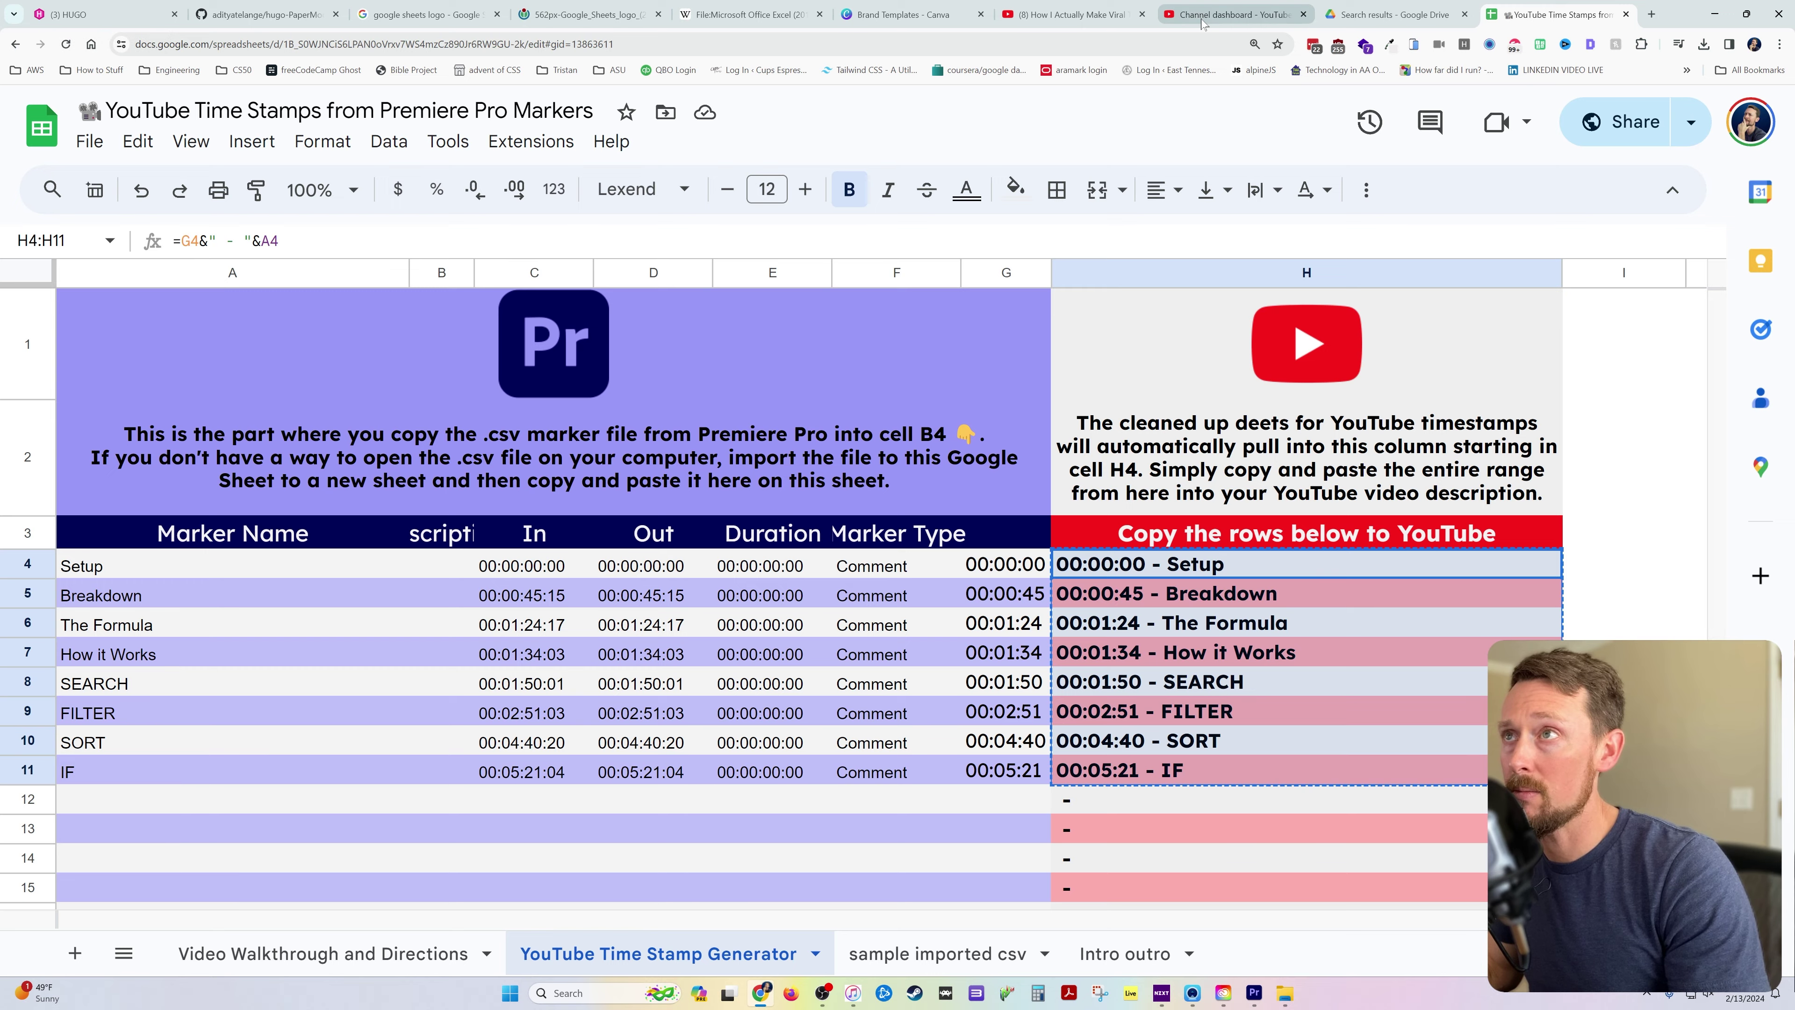
# - Paste the eight chapter lines, '00:00:00 - Setup' to '00:05:21 - IF', below 'Chapter Time Markers:'
pyautogui.click(1223, 10)
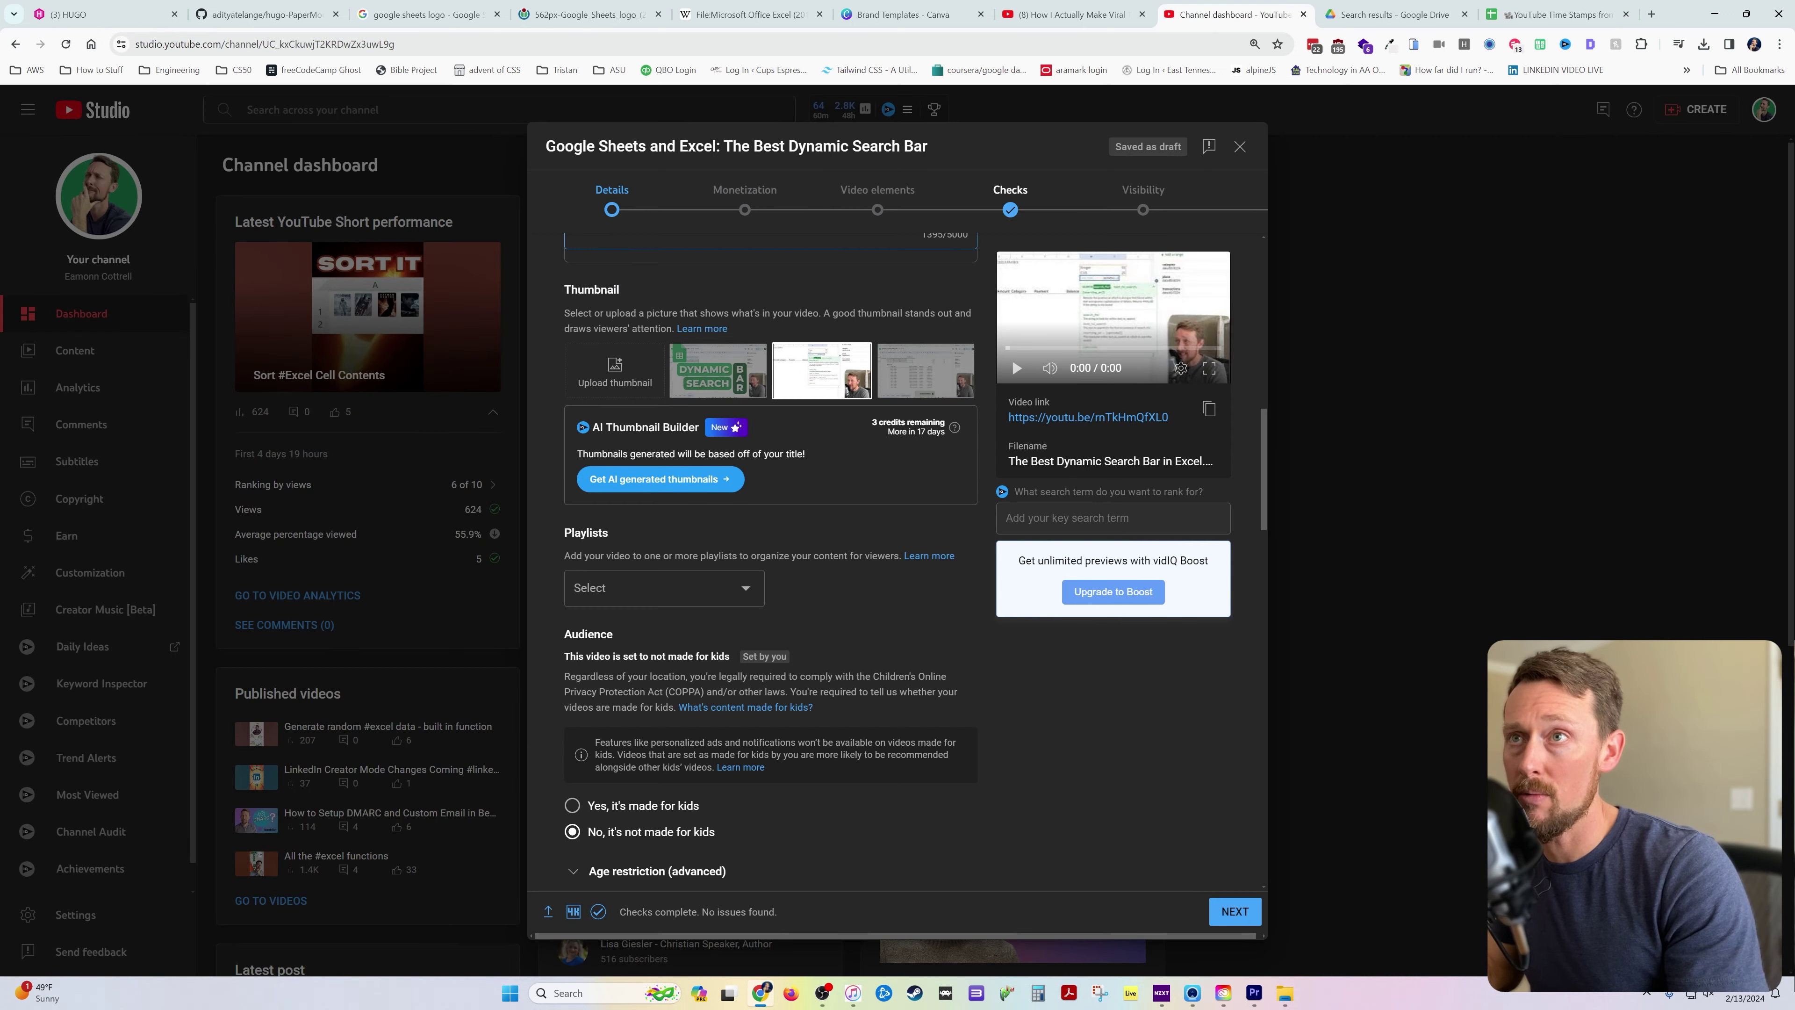
pyautogui.scroll(10, 785, 493)
pyautogui.scroll(-2, 786, 493)
pyautogui.scroll(-3, 771, 559)
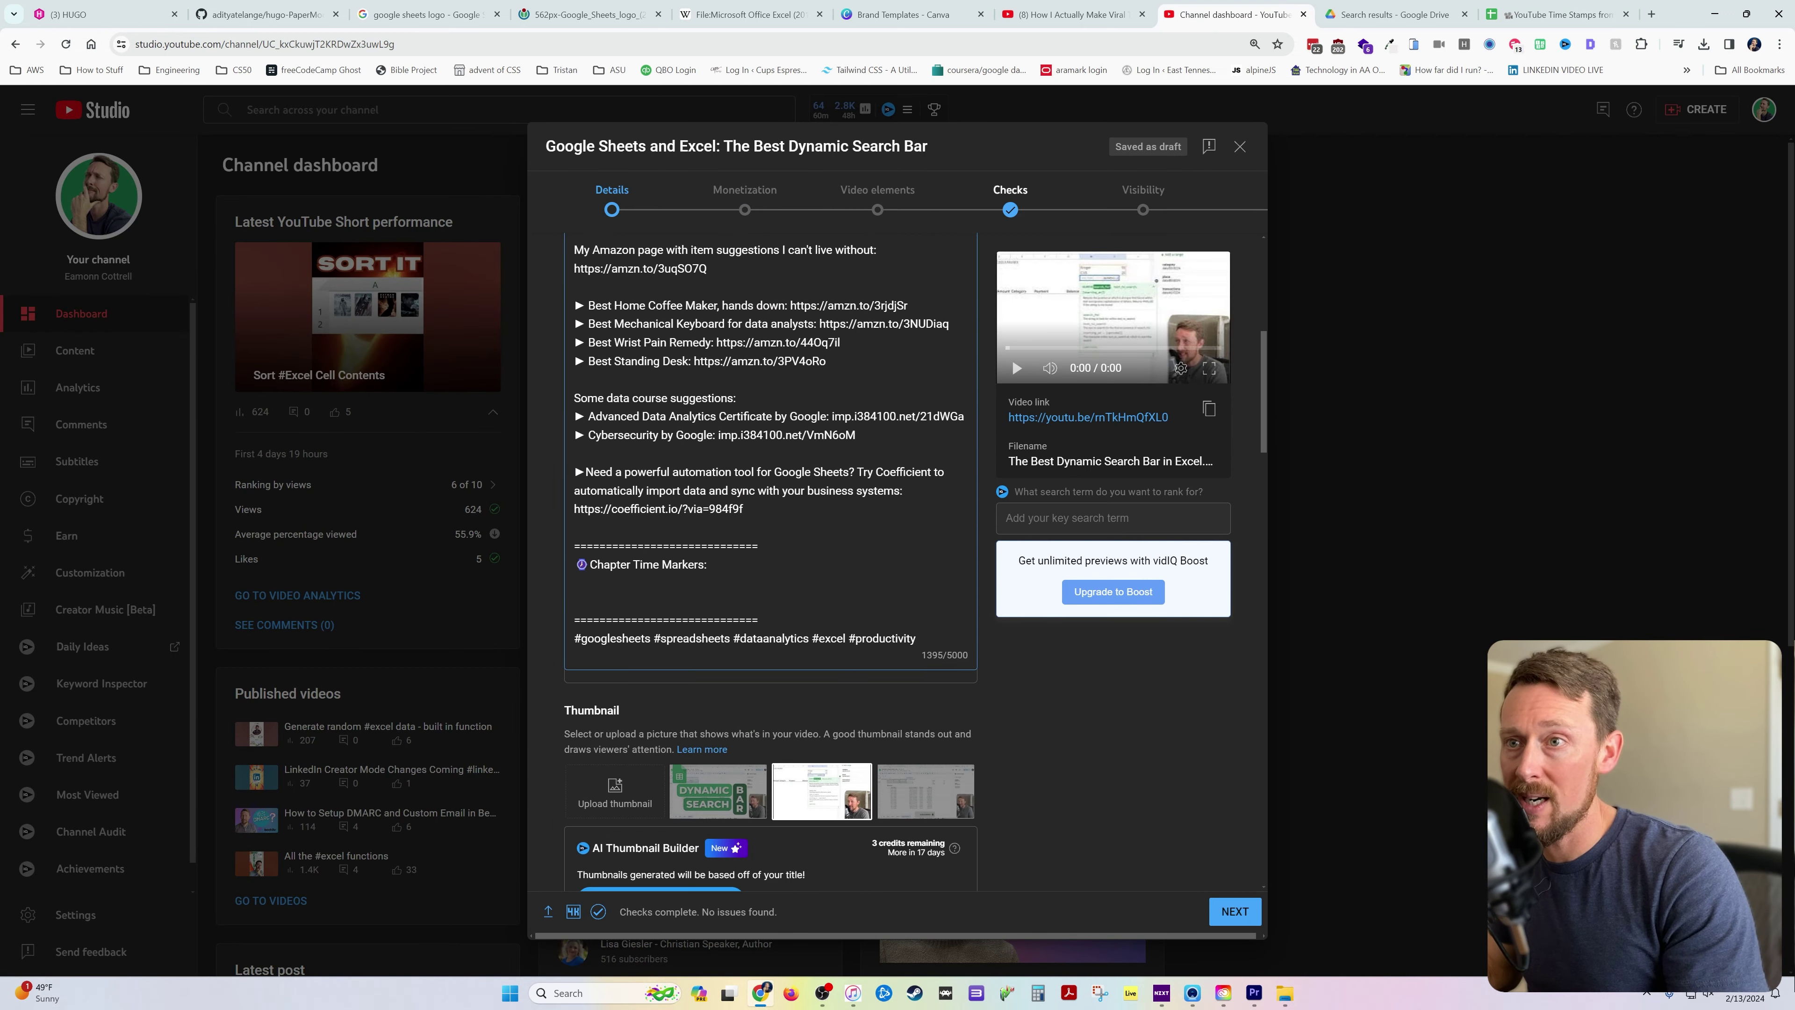
pyautogui.hotkey('ctrl', 'v')
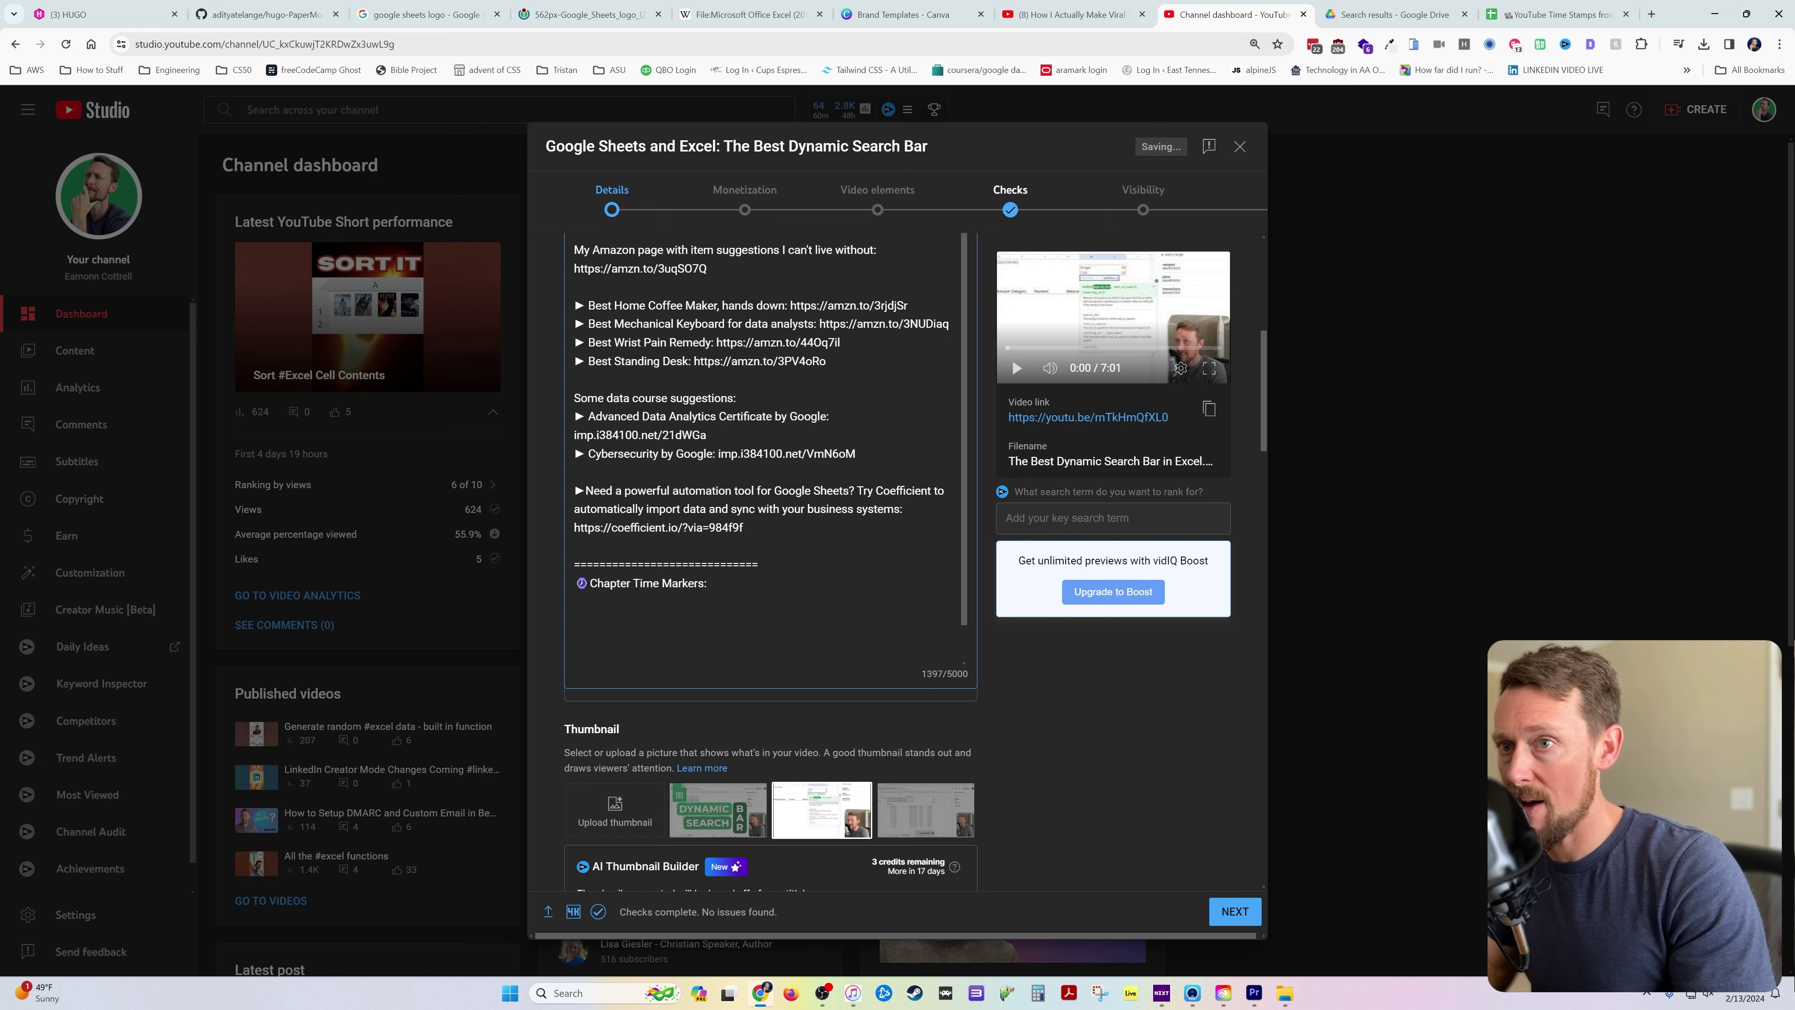
pyautogui.scroll(-2, 763, 460)
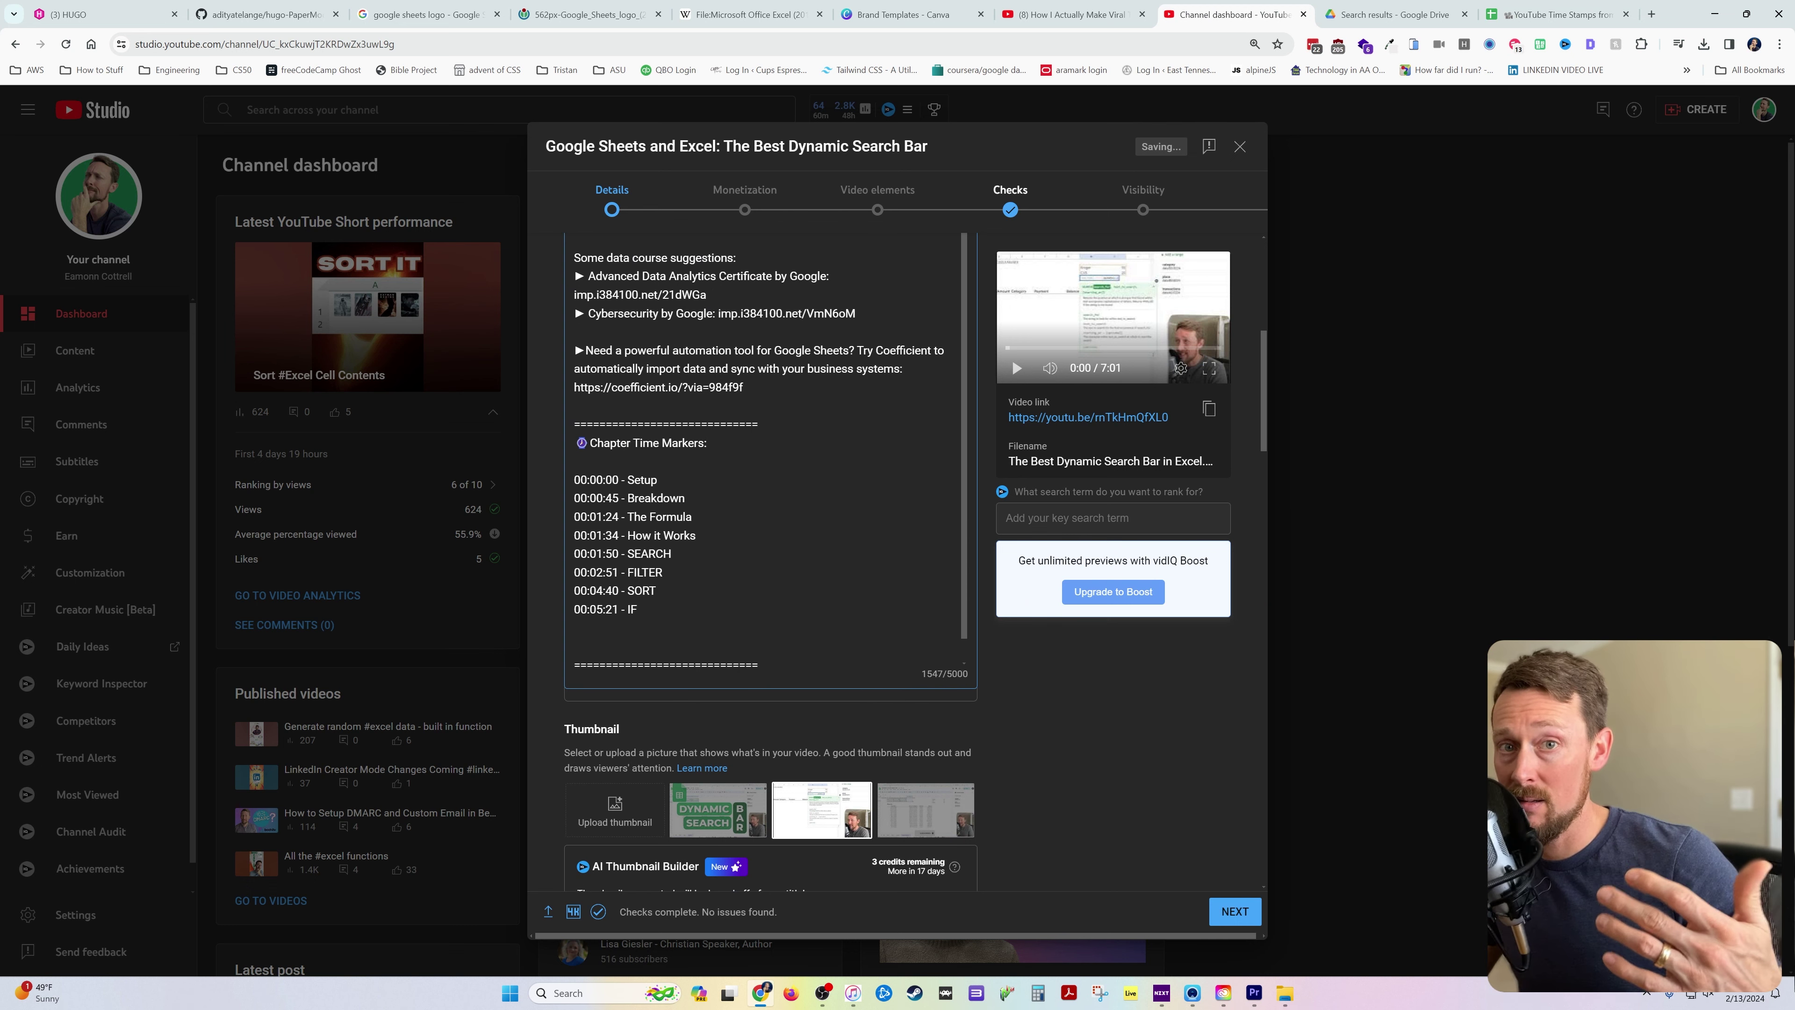